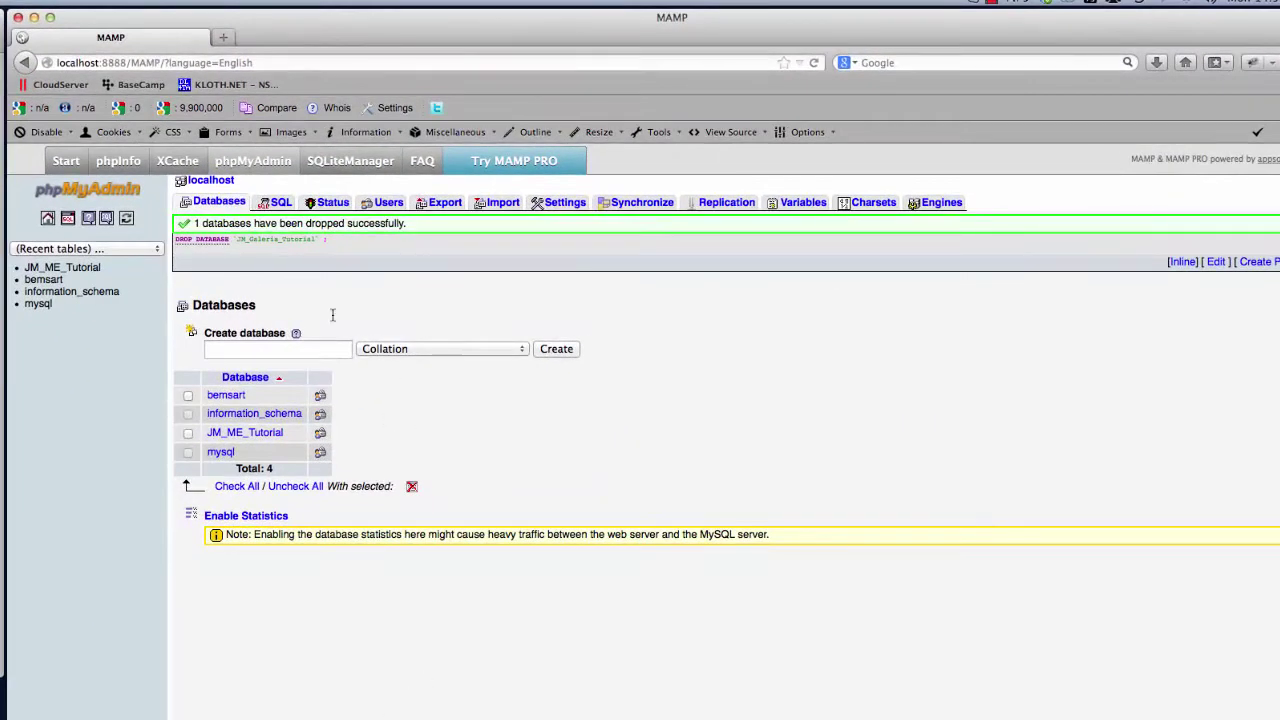
Create an empty database named JM_Galeria_Tutorial from phpMyAdmin's Databases list
{"action": "left_click", "coordinate": [246, 162]}
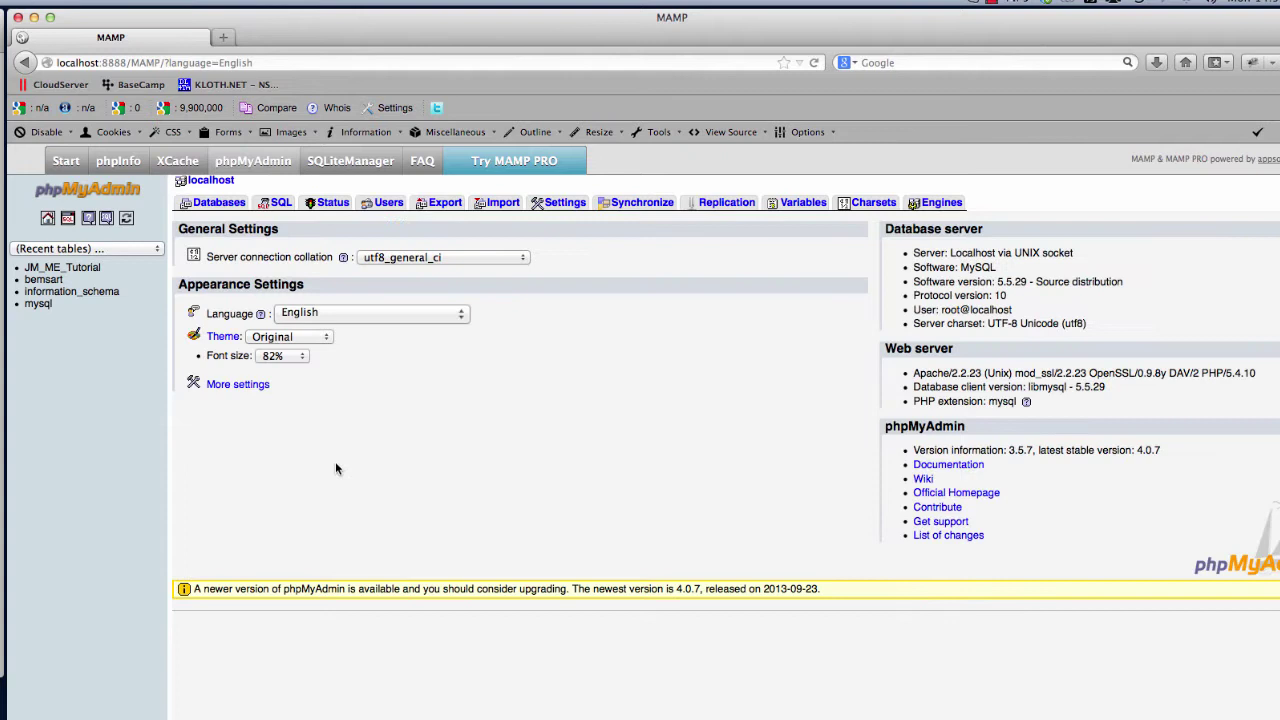
{"action": "left_click", "coordinate": [214, 203]}
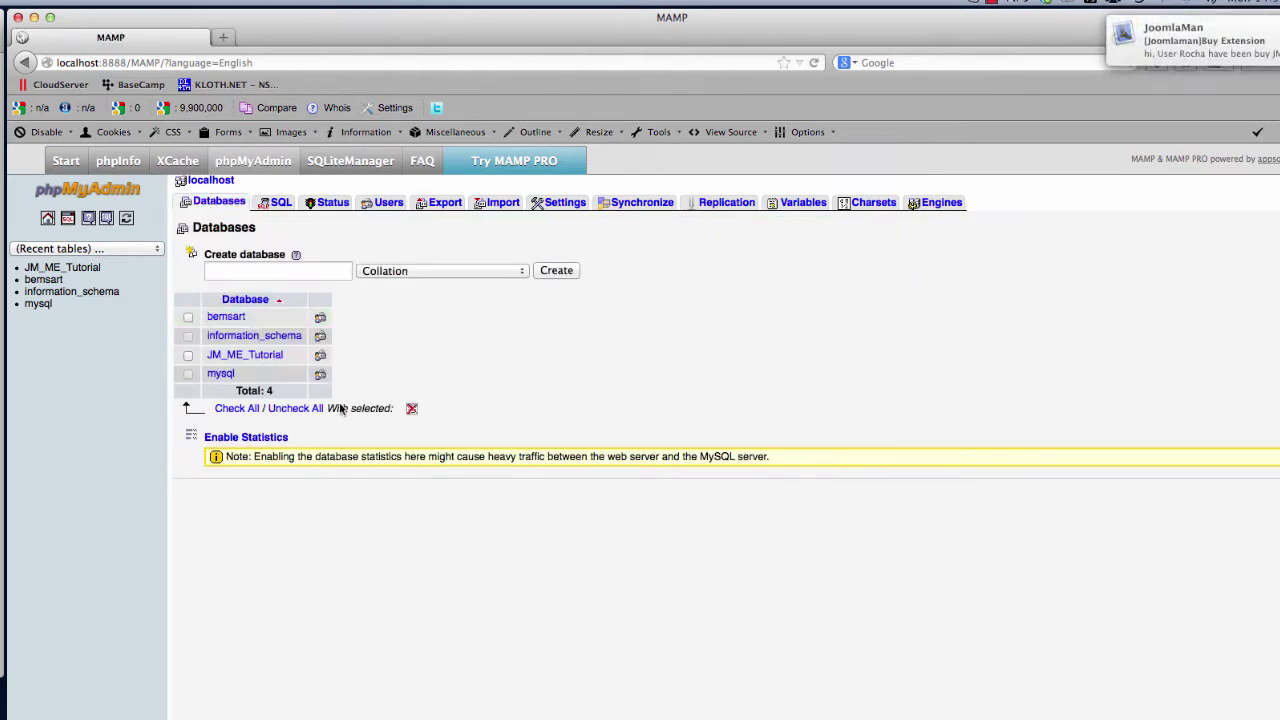
{"action": "left_click", "coordinate": [243, 271]}
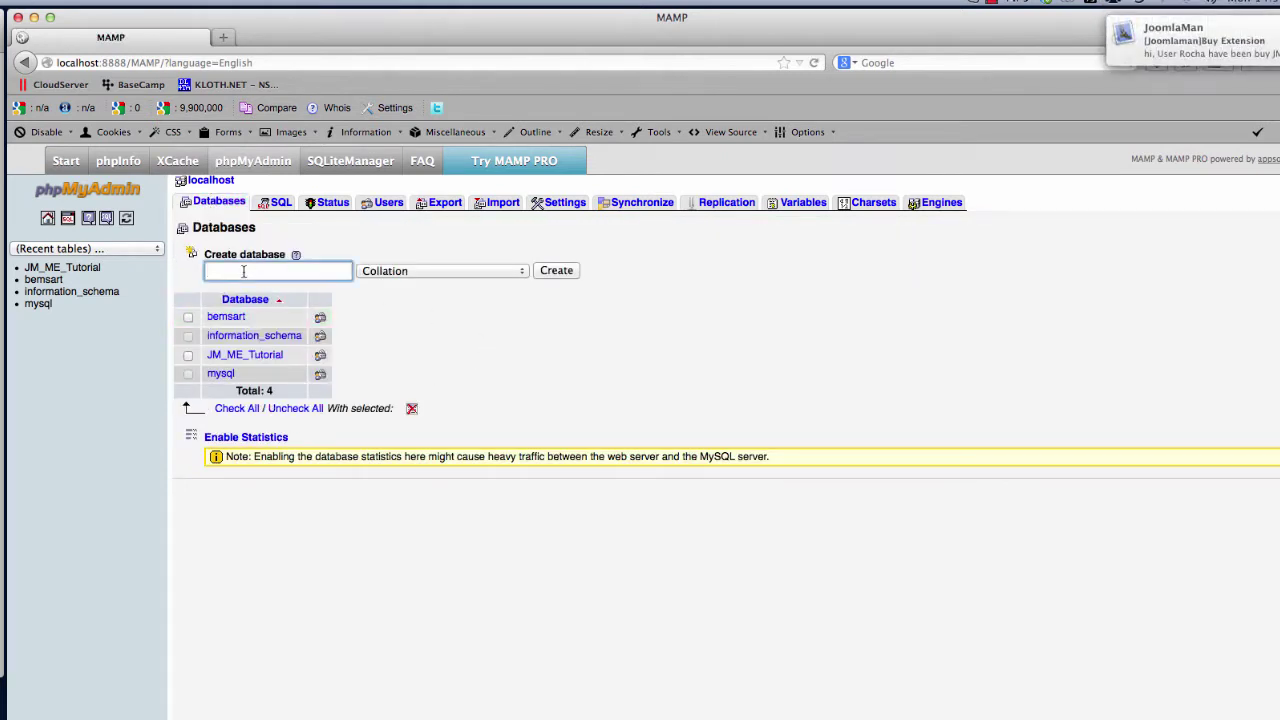
{"action": "type", "text": "JM"}
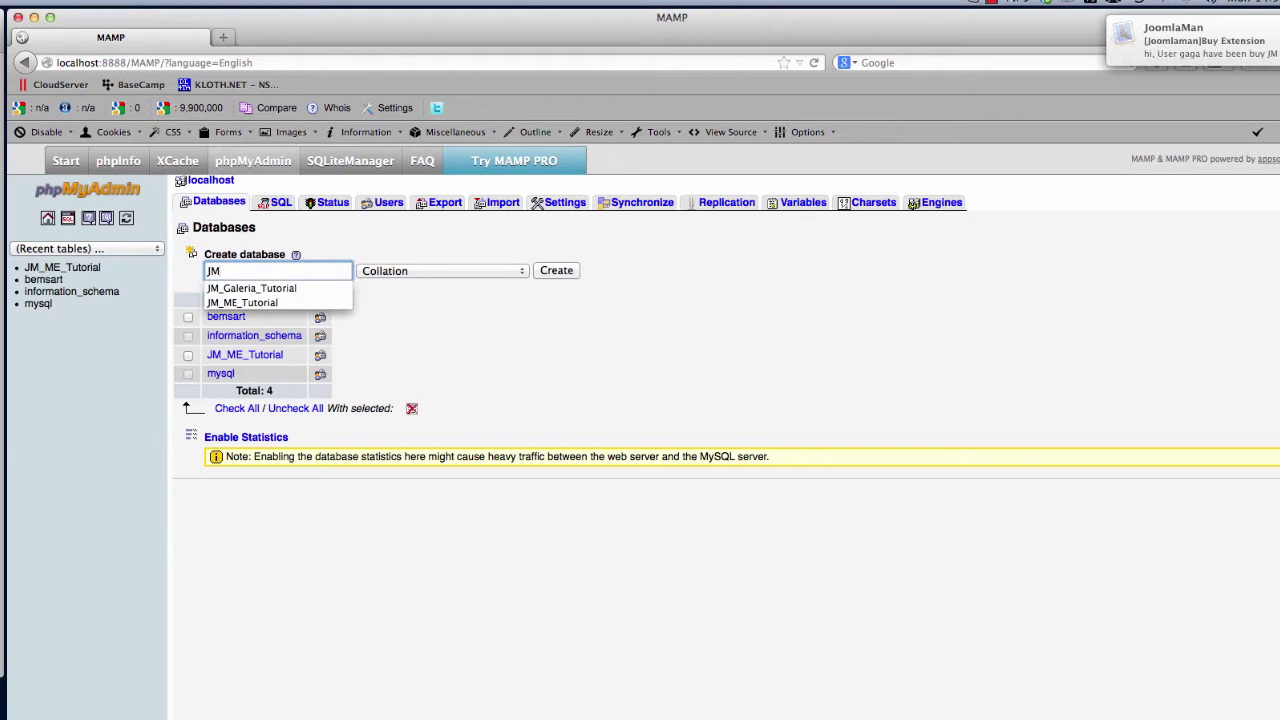
{"action": "key", "text": "Down"}
{"action": "key", "text": "Tab"}
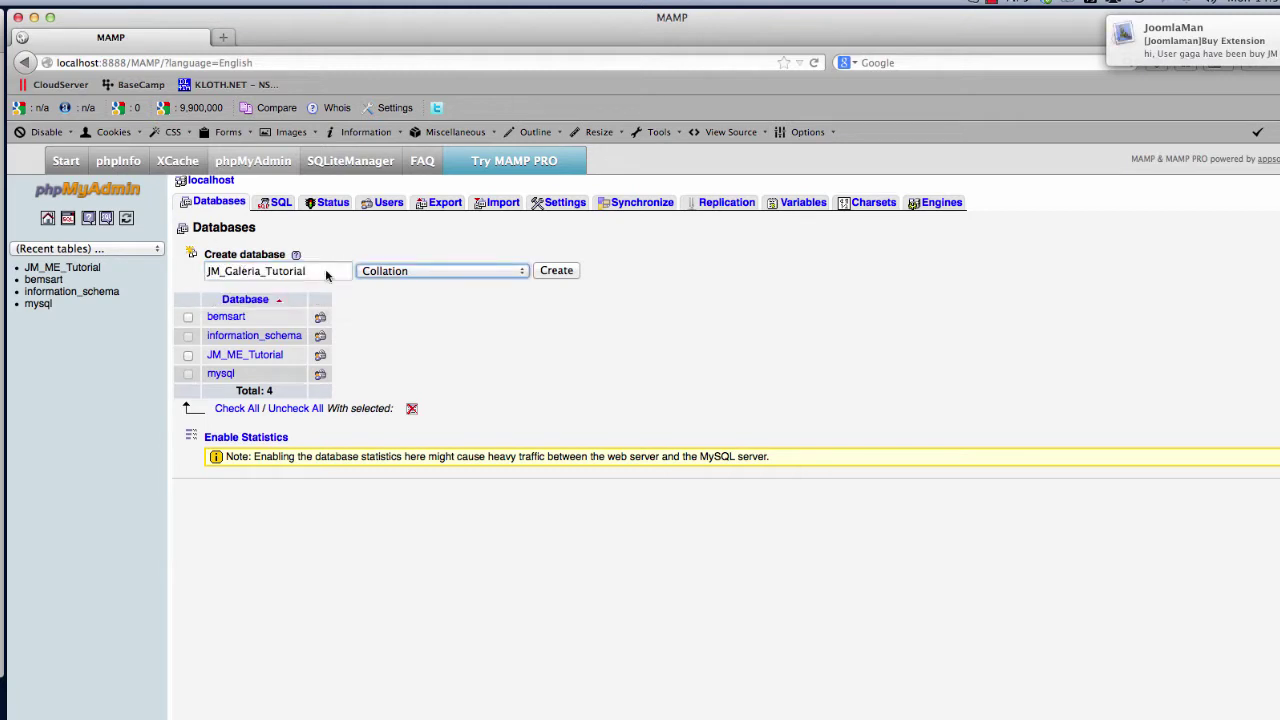
{"action": "left_click", "coordinate": [557, 271]}
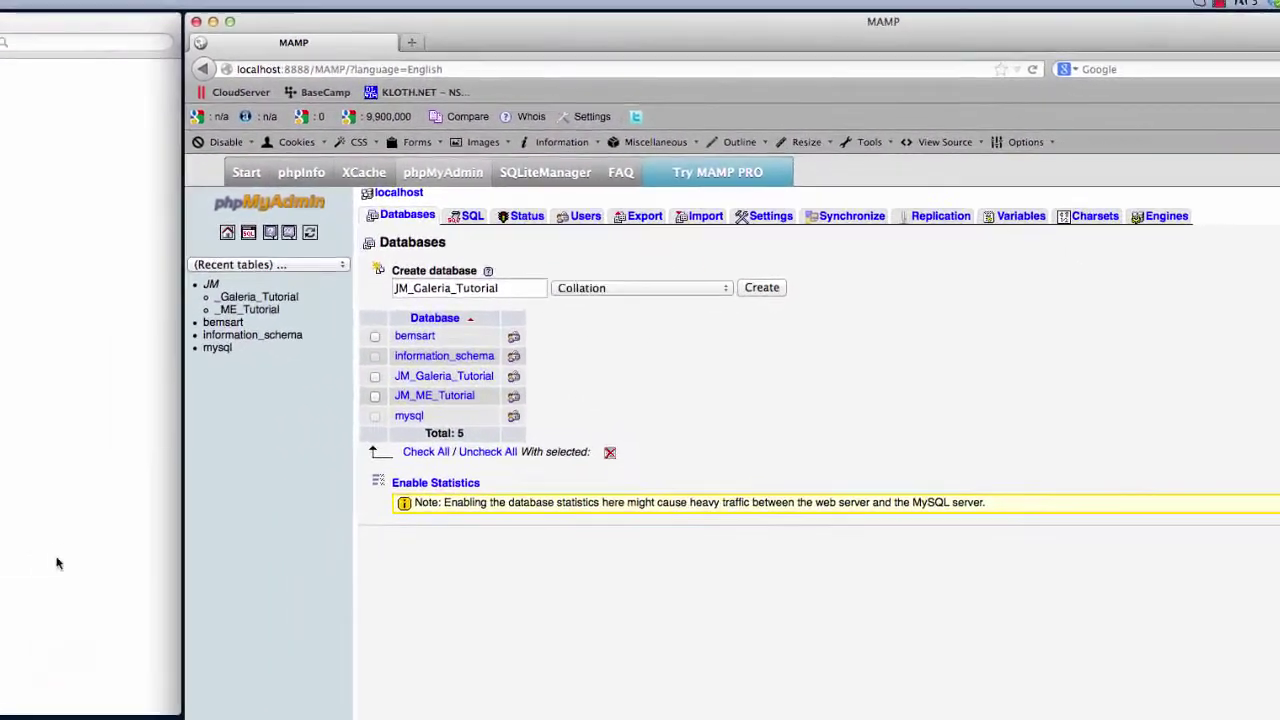
Make a new folder named JM_Galeria inside LOCALWEBSITEPROOFS
{"action": "left_click", "coordinate": [177, 449]}
{"action": "left_click", "coordinate": [274, 420]}
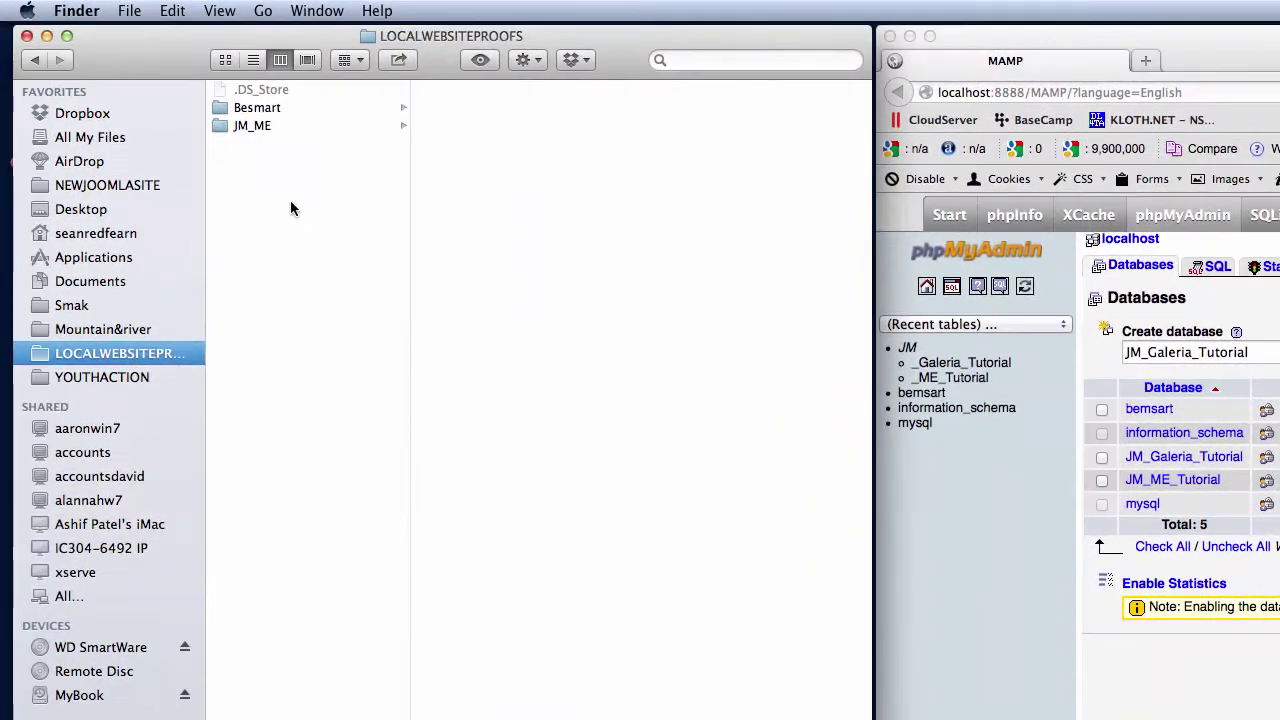
{"action": "key", "text": "super+shift+n"}
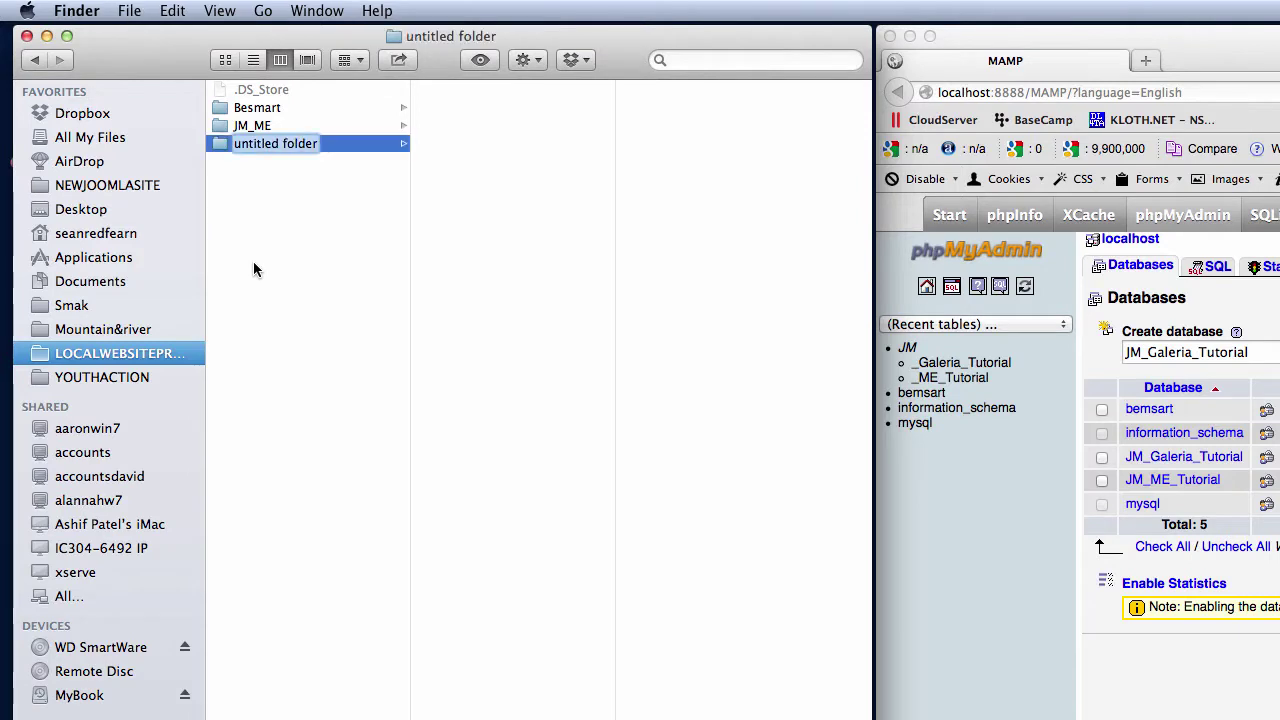
{"action": "type", "text": "JM"}
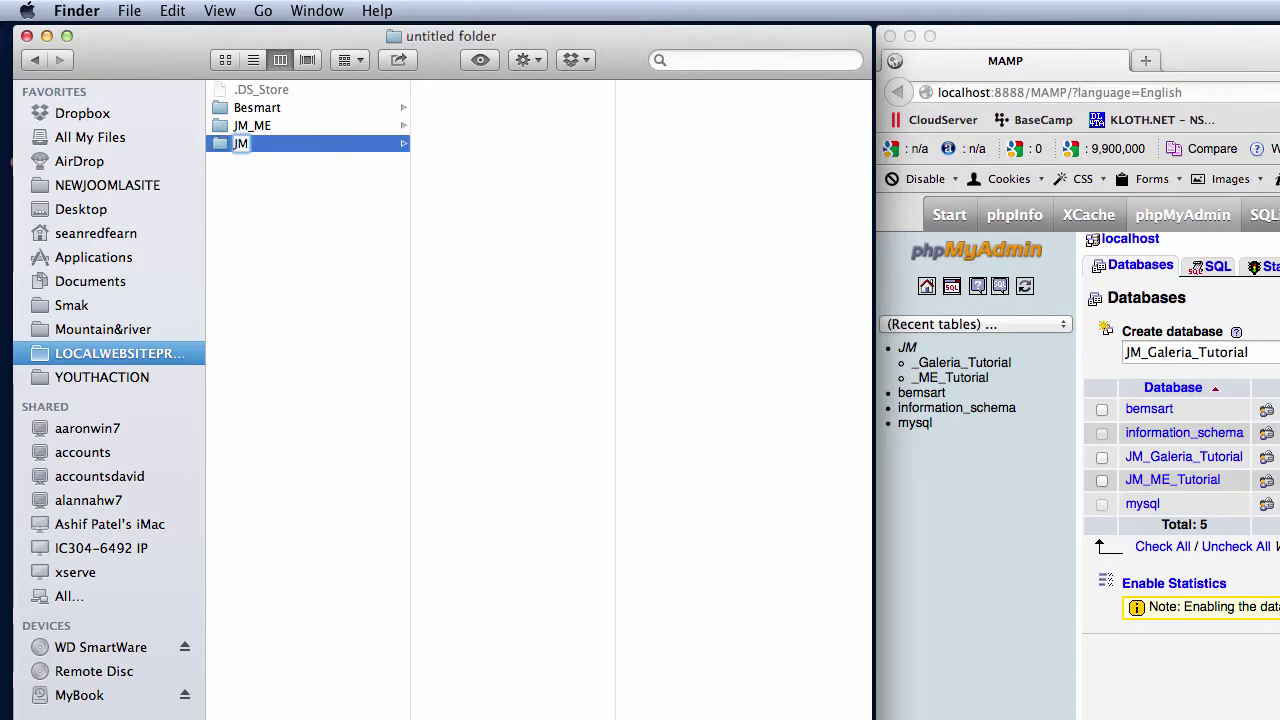
{"action": "type", "text": "_Galeria"}
{"action": "key", "text": "Return"}
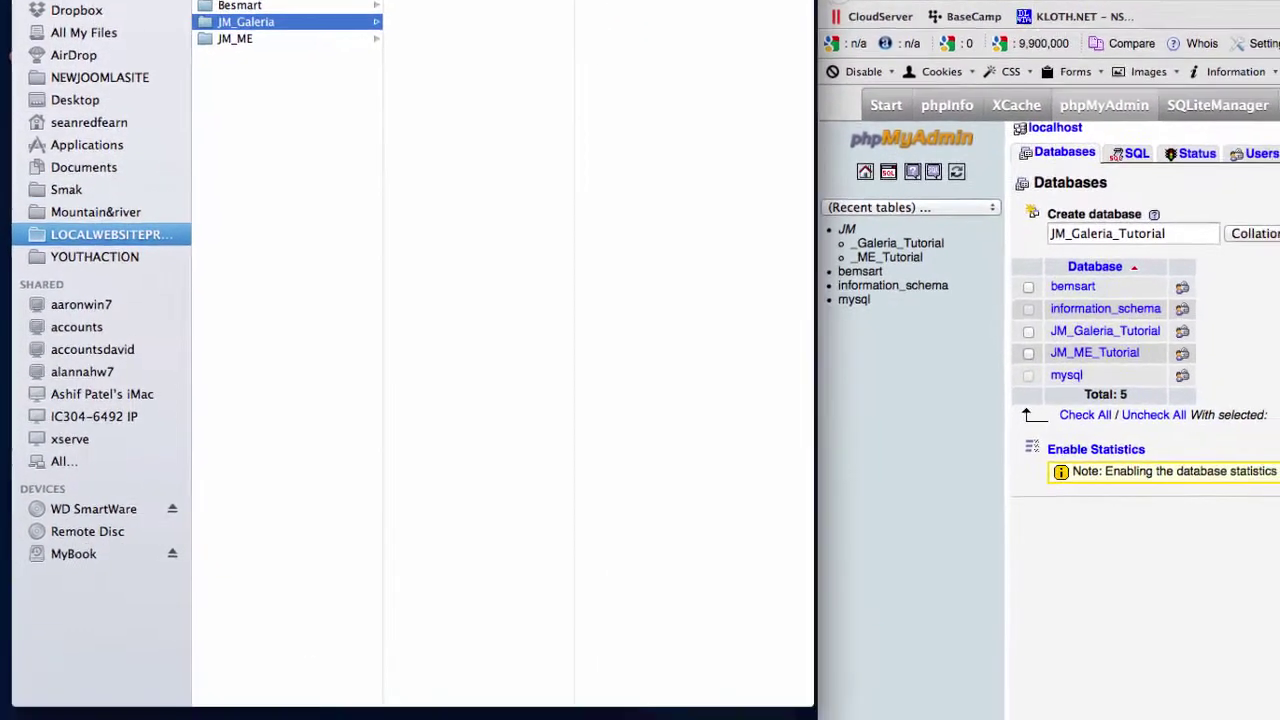
Move jm_galeria_quickstart_j31.zip from the desktop into the JM_Galeria folder
{"action": "left_click", "coordinate": [319, 719]}
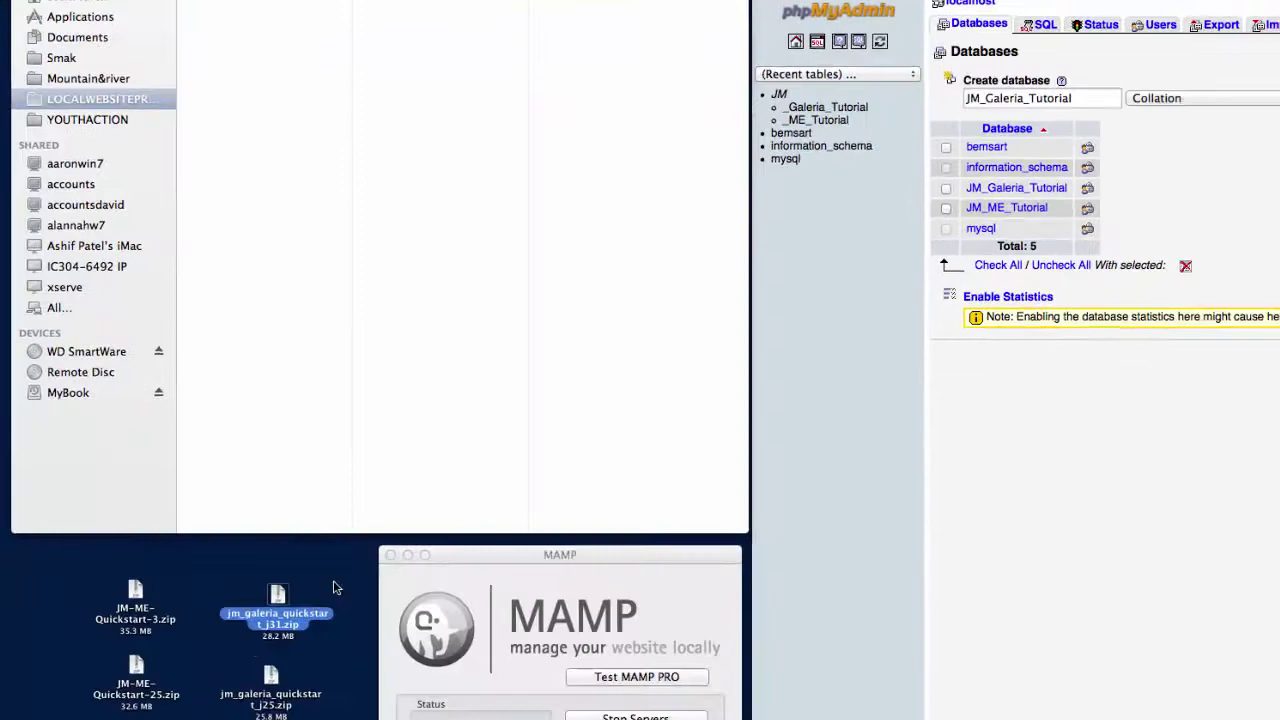
{"action": "left_click", "coordinate": [239, 663]}
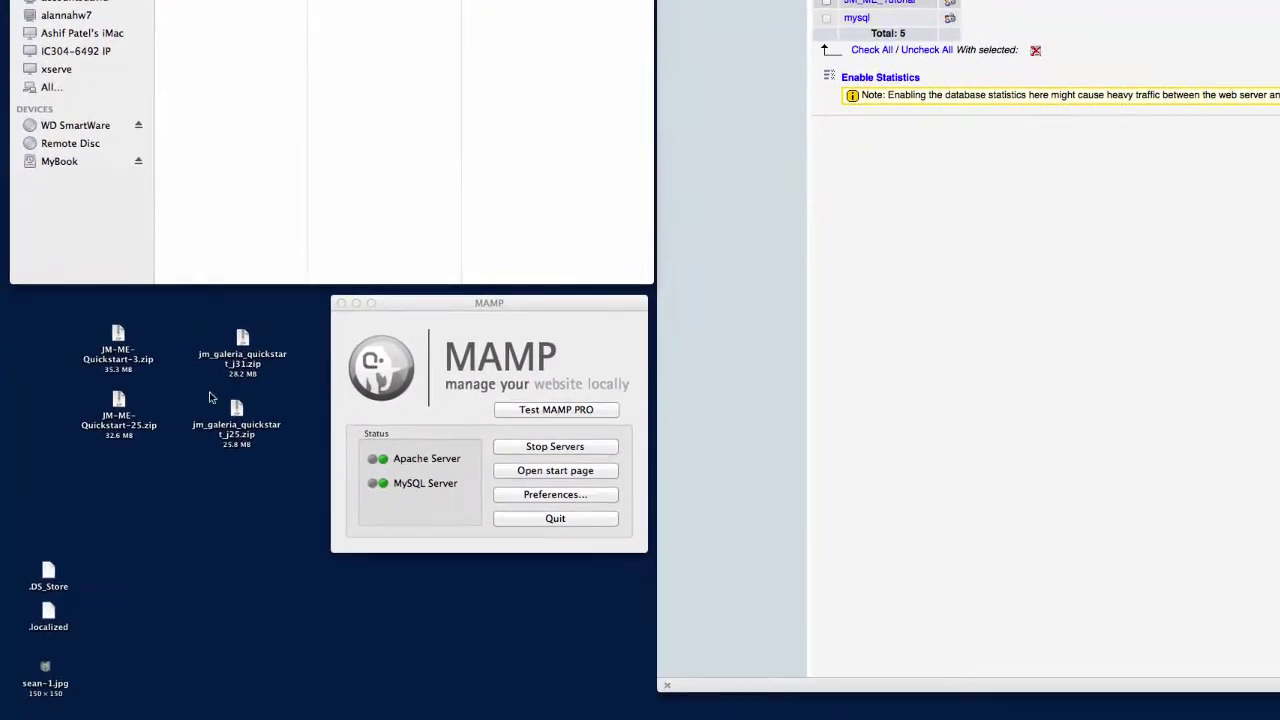
{"action": "left_click", "coordinate": [242, 341]}
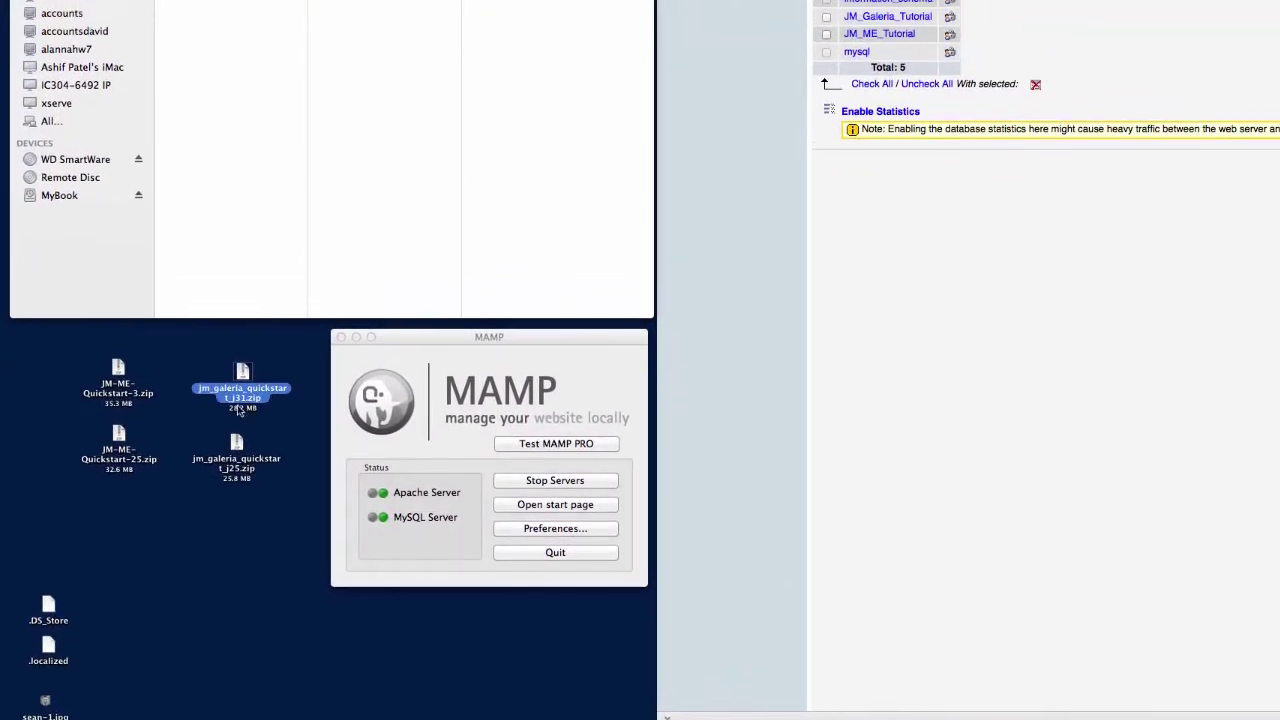
{"action": "left_click_drag", "start_coordinate": [242, 378], "coordinate": [408, 170]}
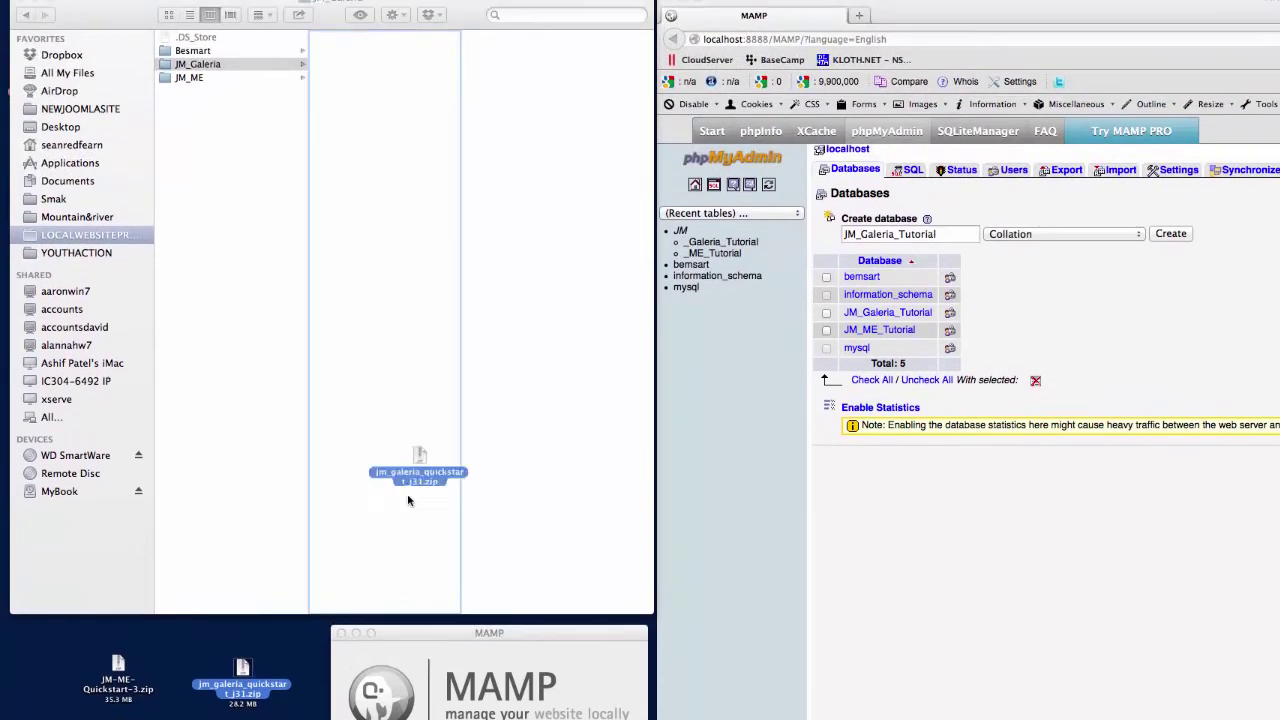
{"action": "left_click_drag", "start_coordinate": [408, 500], "coordinate": [383, 250]}
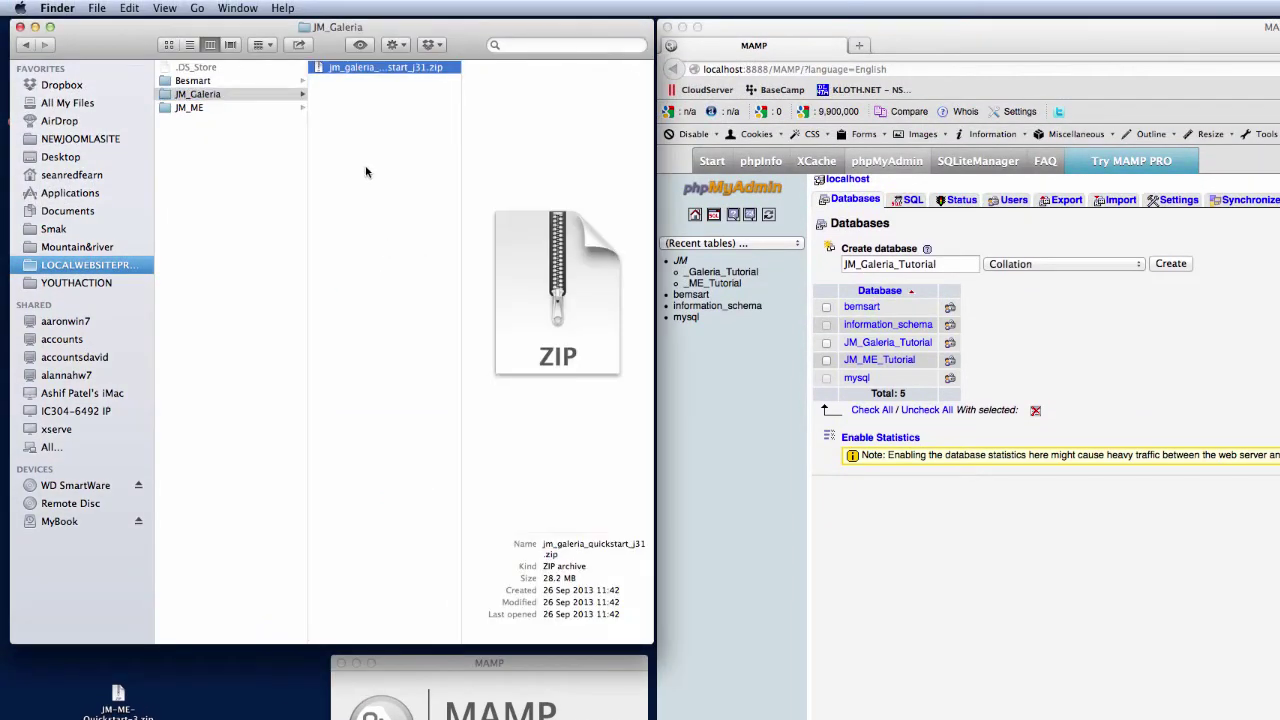
Extract the quickstart zip inside JM_Galeria with Archive Utility
{"action": "left_click", "coordinate": [362, 172]}
{"action": "left_click", "coordinate": [340, 68]}
{"action": "double_click", "coordinate": [340, 68]}
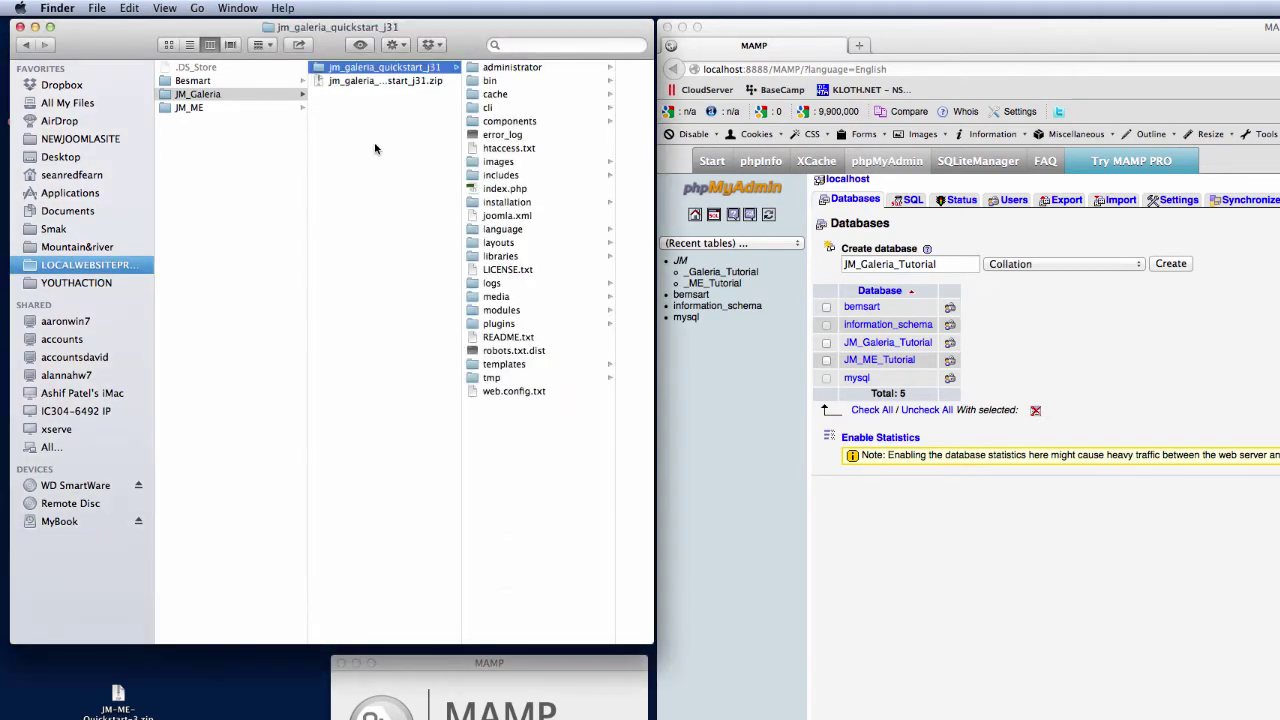
Move the quickstart zip from JM_Galeria back onto the desktop
{"action": "left_click", "coordinate": [376, 150]}
{"action": "left_click", "coordinate": [370, 94]}
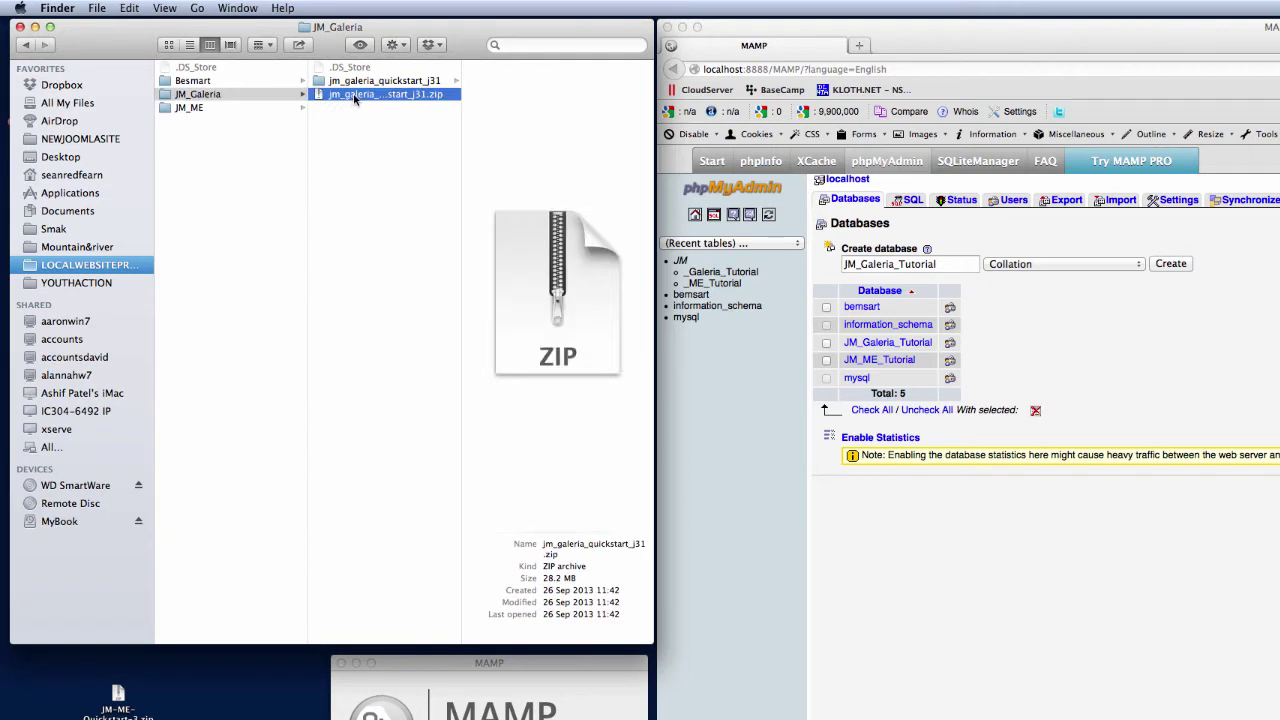
{"action": "left_click_drag", "start_coordinate": [353, 96], "coordinate": [251, 697]}
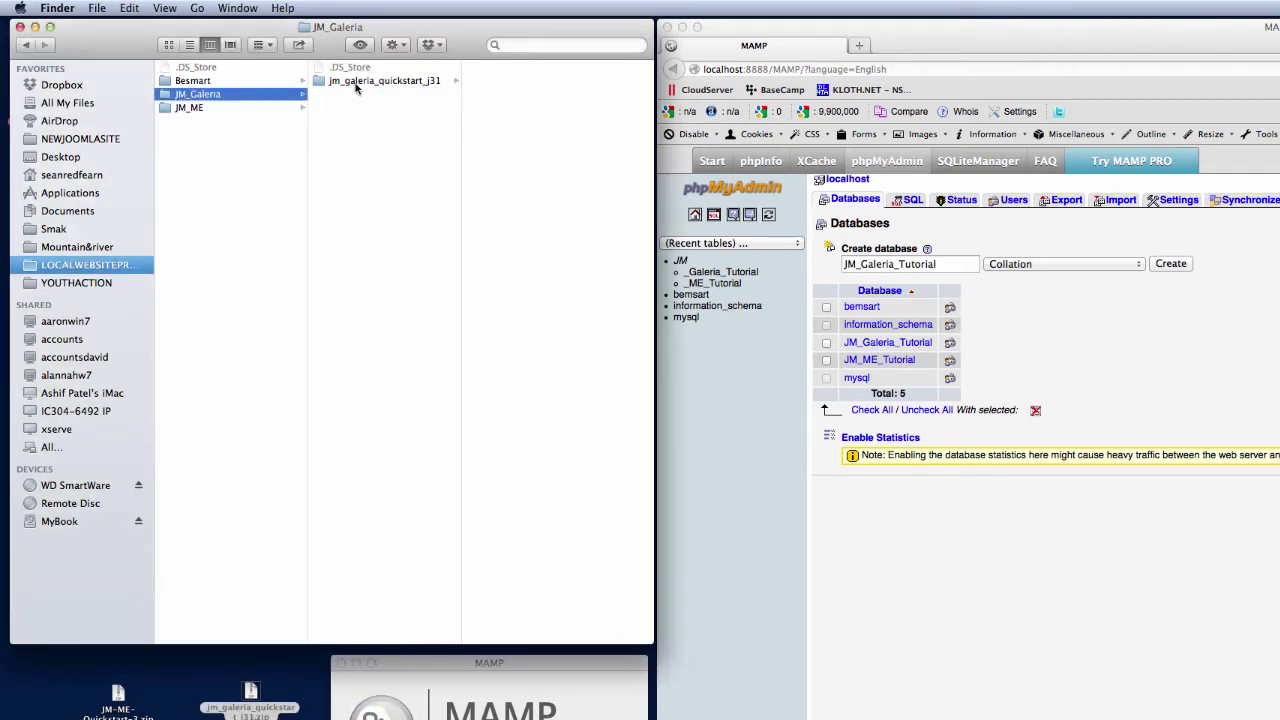
Move all files from jm_galeria_quickstart_j31 up into JM_Galeria
{"action": "left_click", "coordinate": [364, 81]}
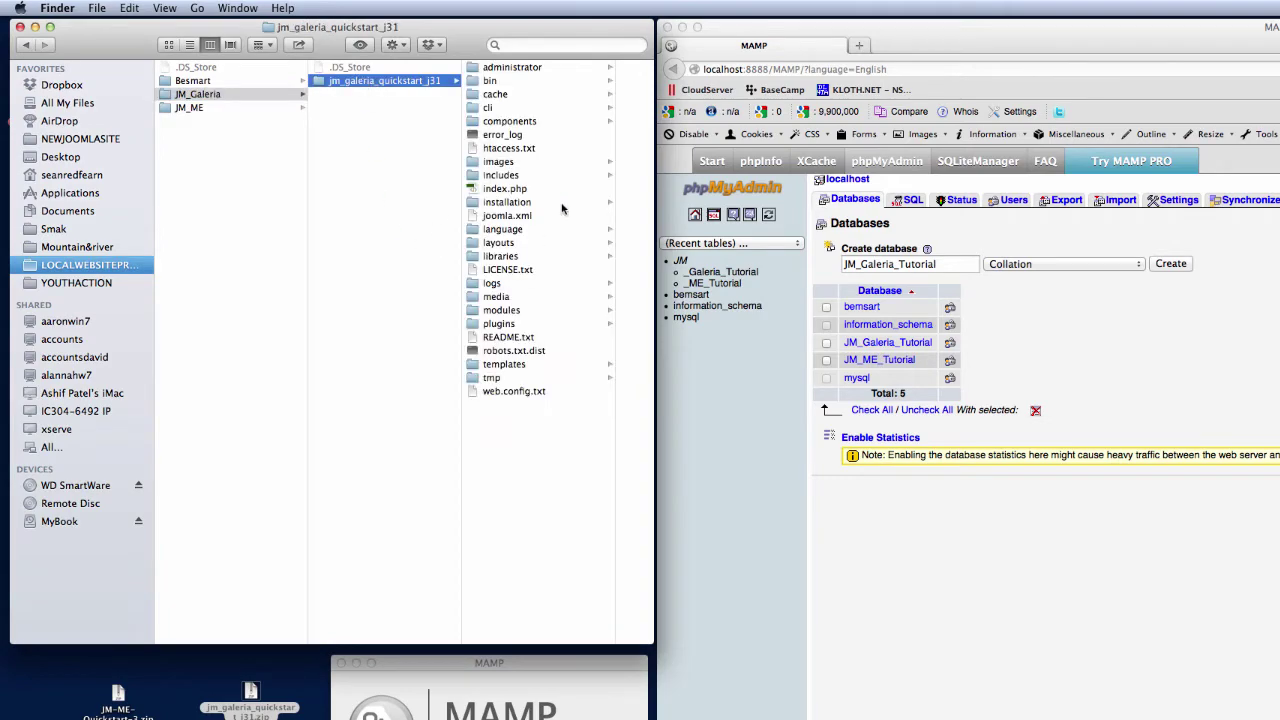
{"action": "left_click", "coordinate": [568, 67]}
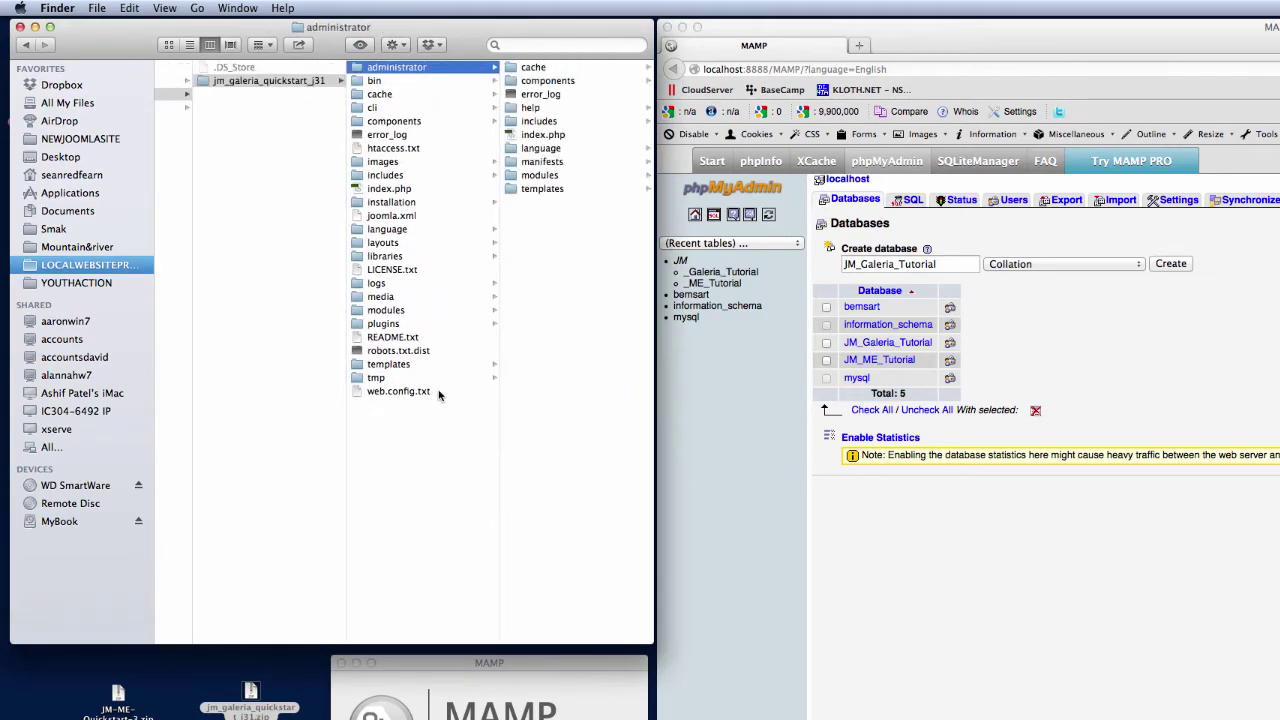
{"action": "key", "text": "super+a"}
{"action": "left_click_drag", "start_coordinate": [438, 391], "coordinate": [328, 512]}
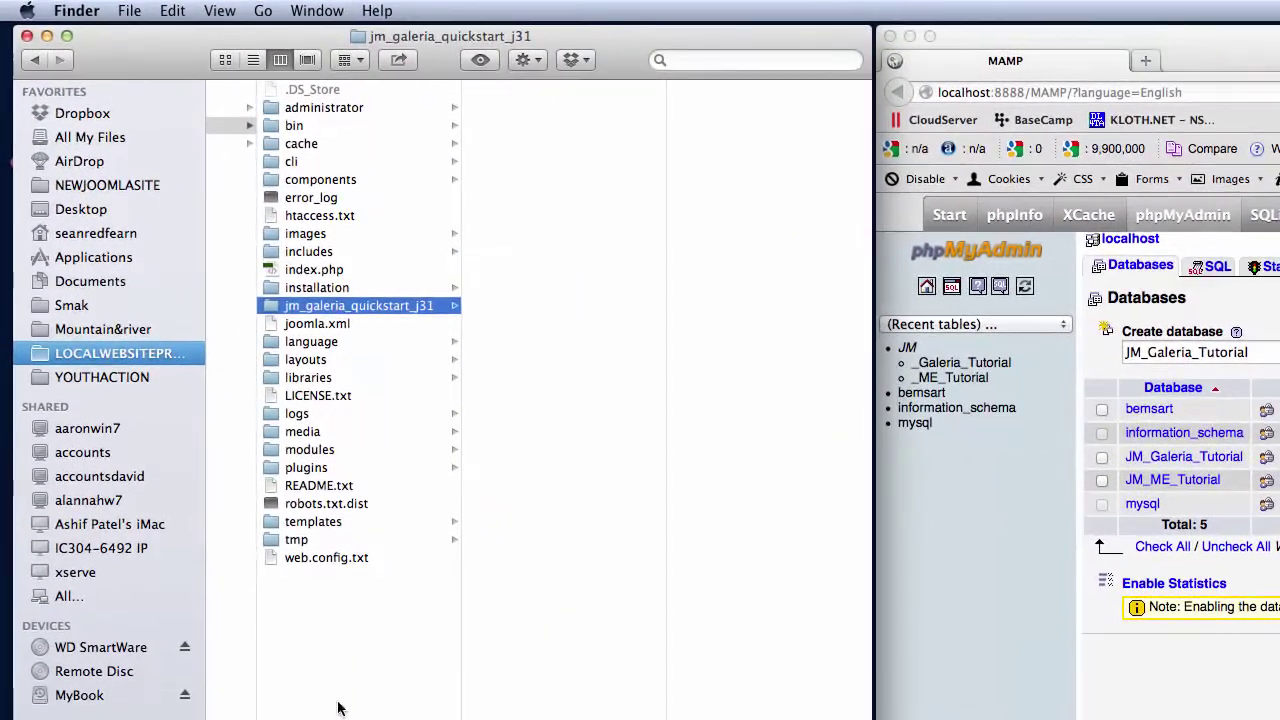
{"action": "key", "text": "Left"}
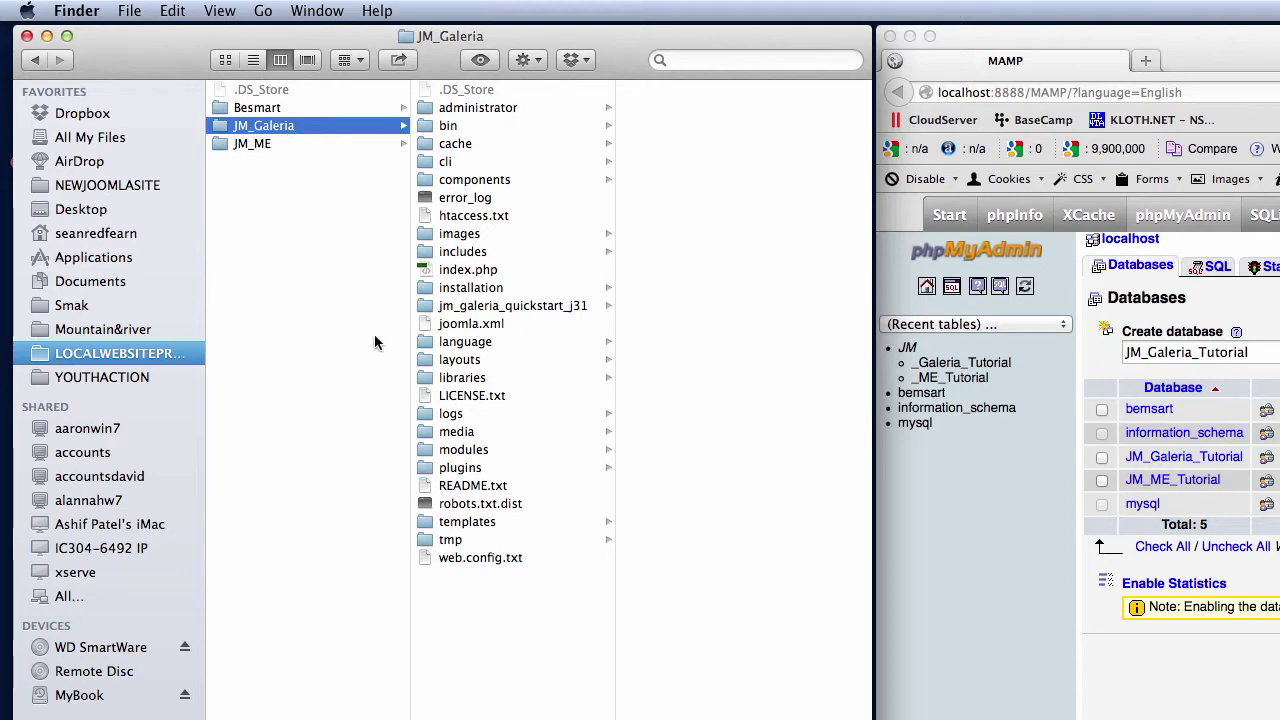
Delete the emptied jm_galeria_quickstart_j31 folder
{"action": "left_click", "coordinate": [470, 306]}
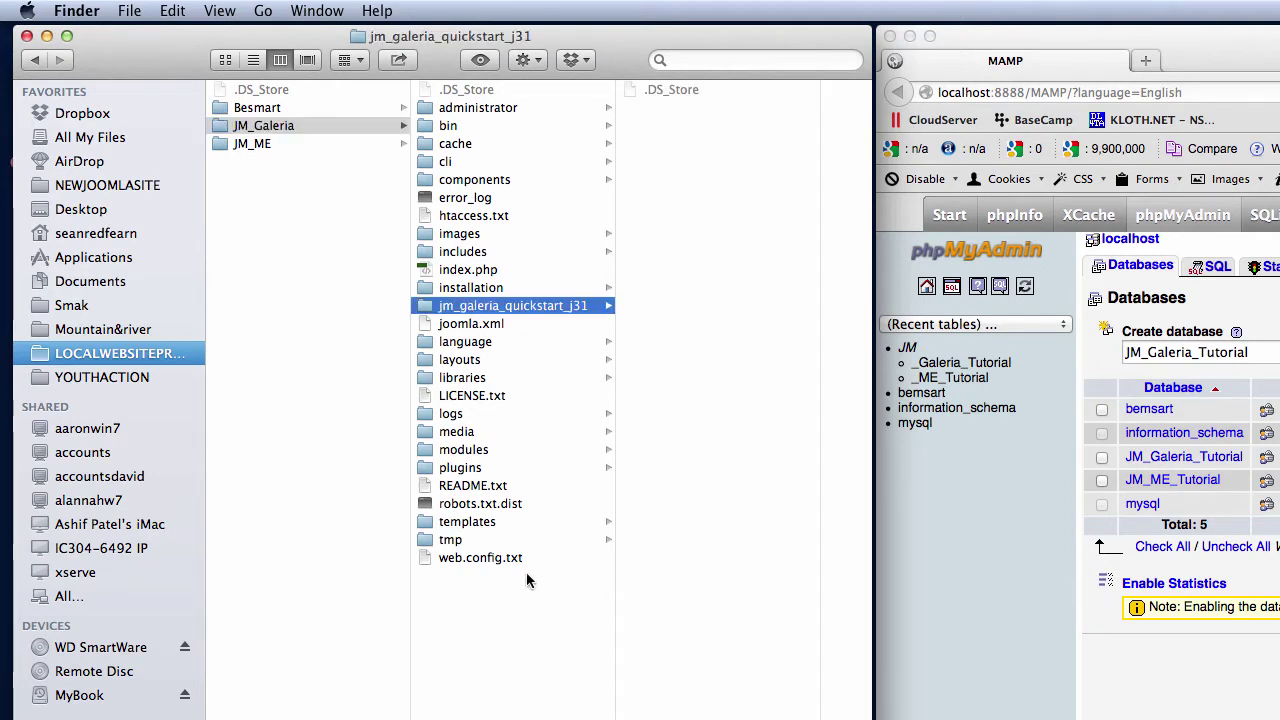
{"action": "key", "text": "super+BackSpace"}
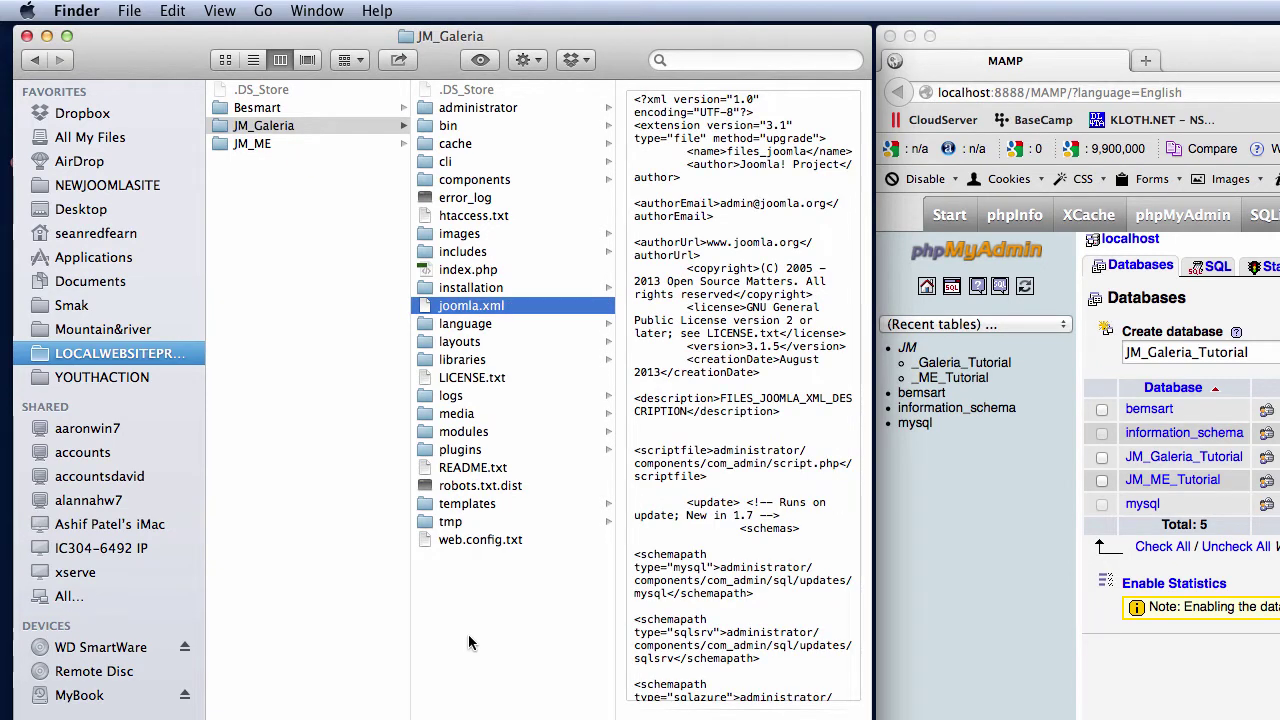
{"action": "left_click", "coordinate": [510, 624]}
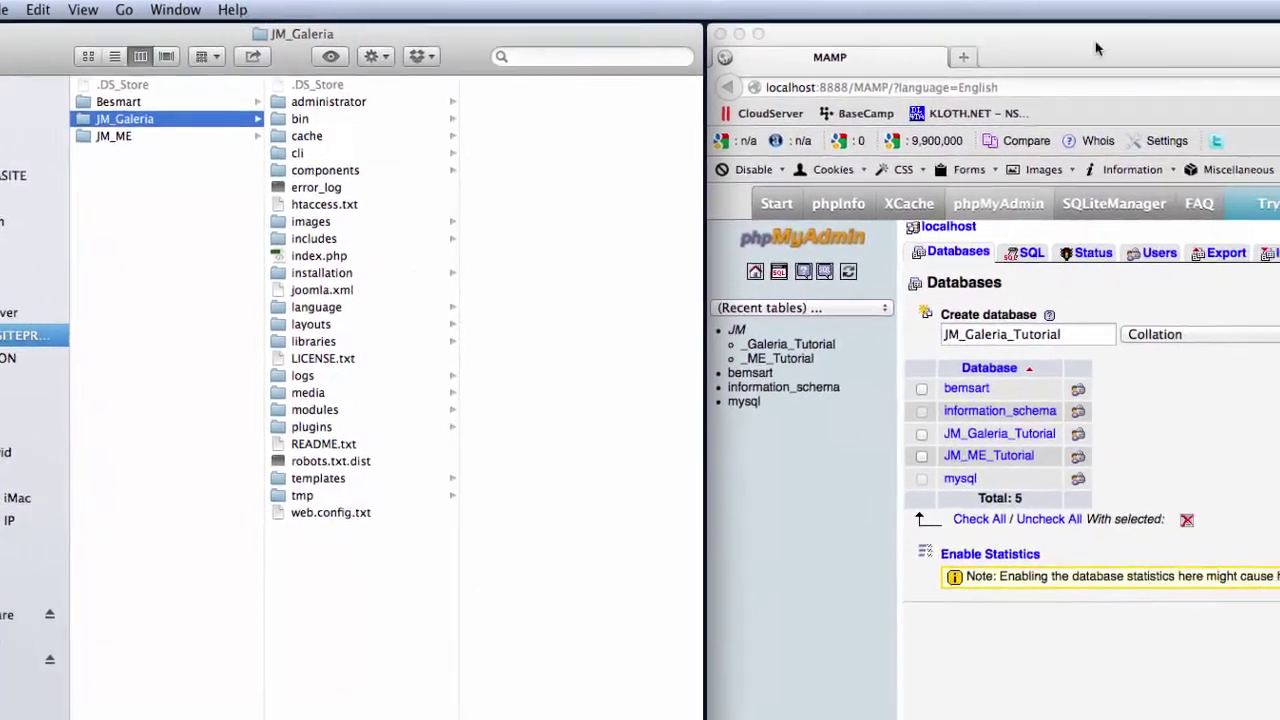
{"action": "left_click", "coordinate": [1278, 51]}
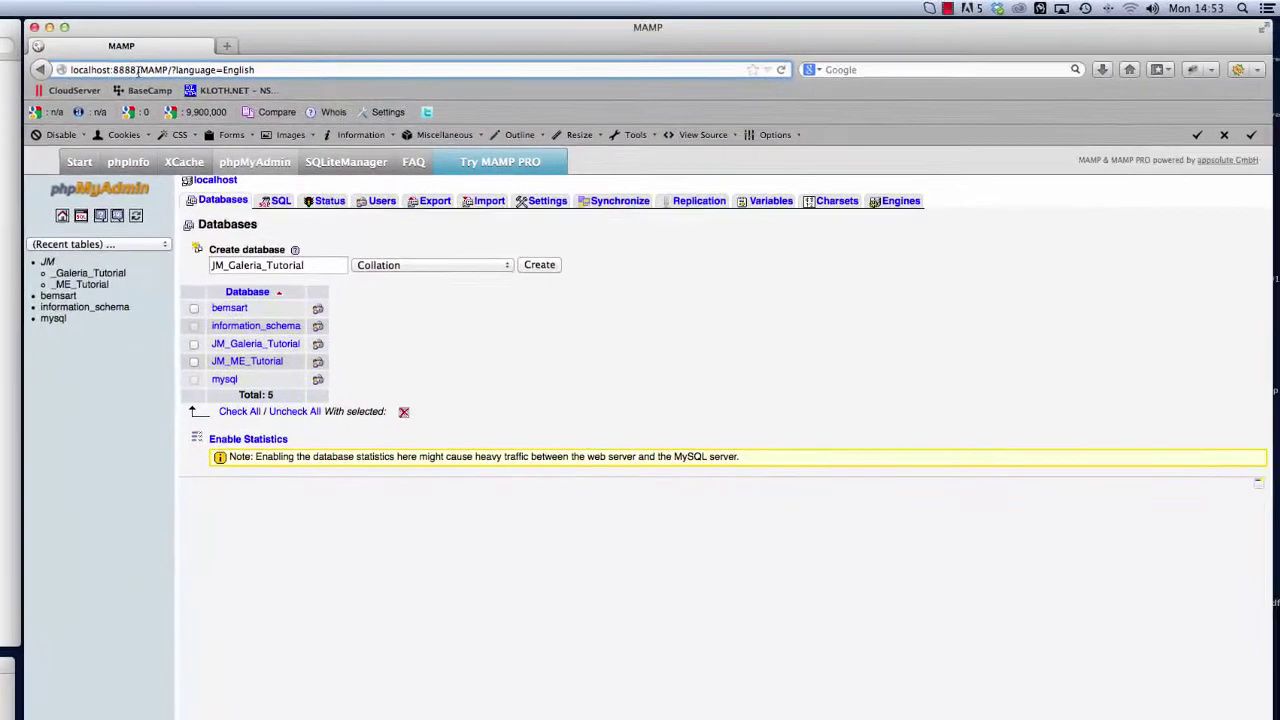
{"action": "left_click", "coordinate": [226, 45]}
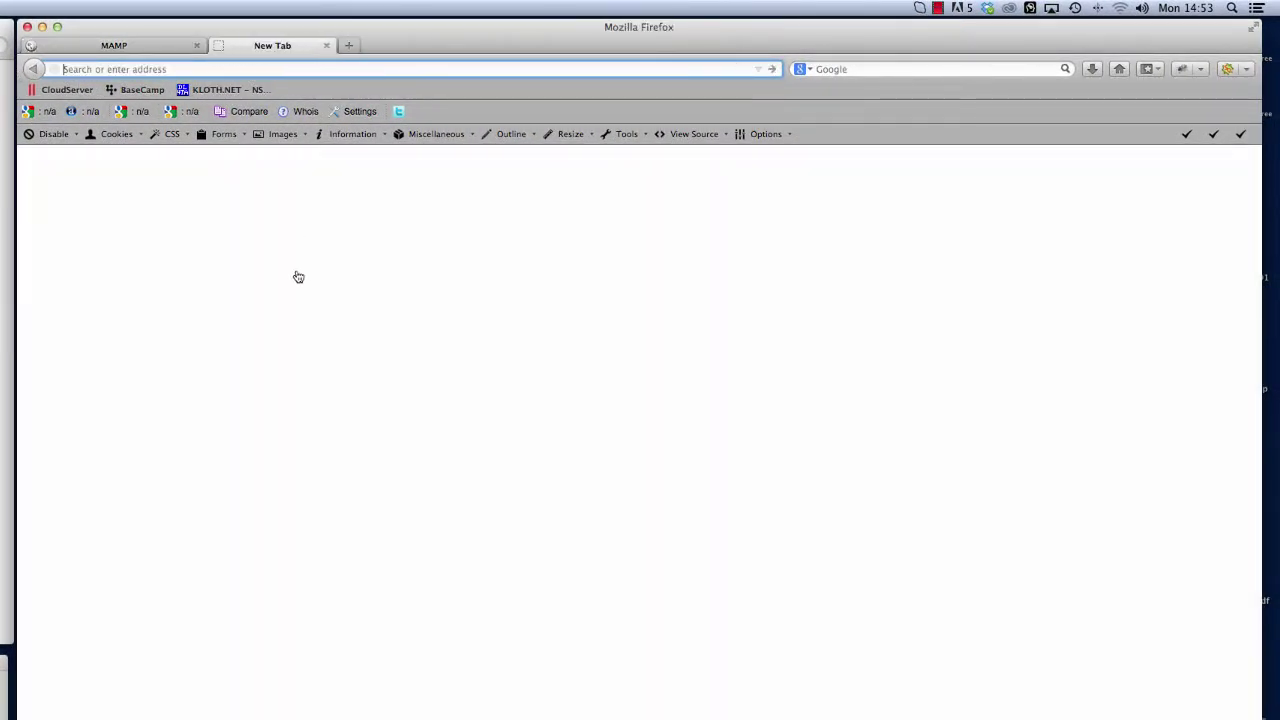
{"action": "type", "text": "http://localhost:8888/"}
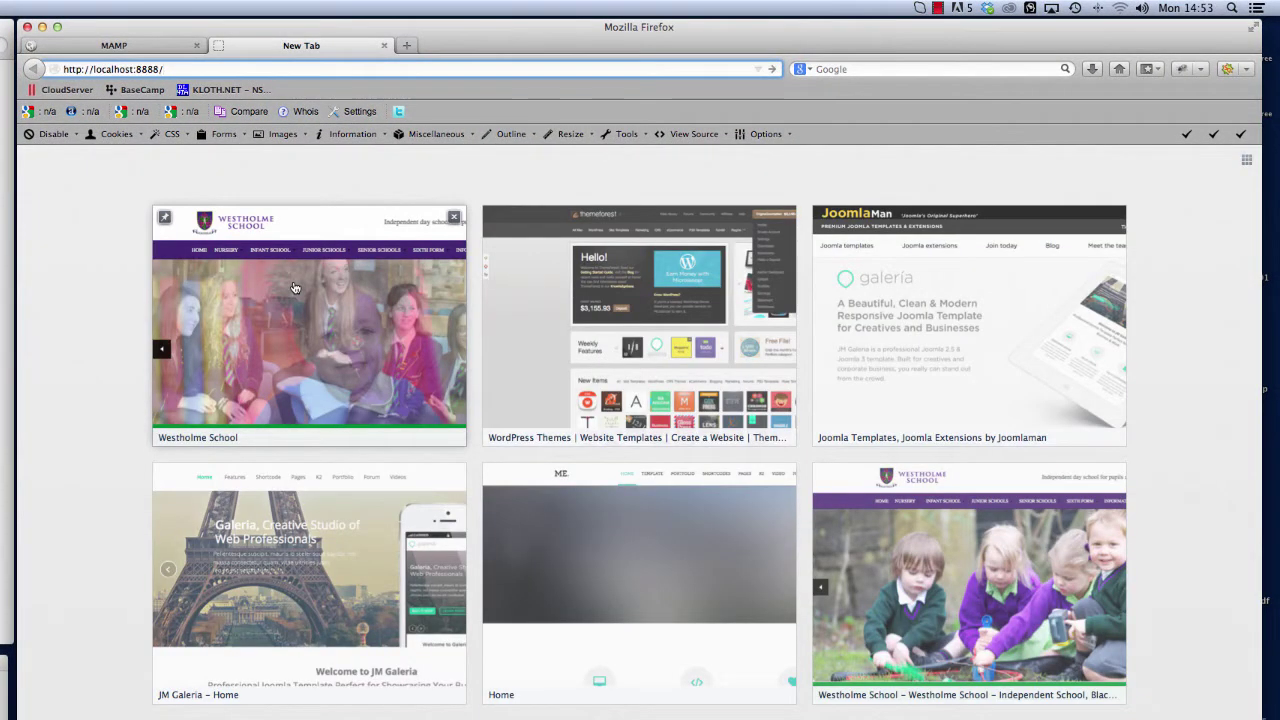
{"action": "type", "text": "JM_Galeria"}
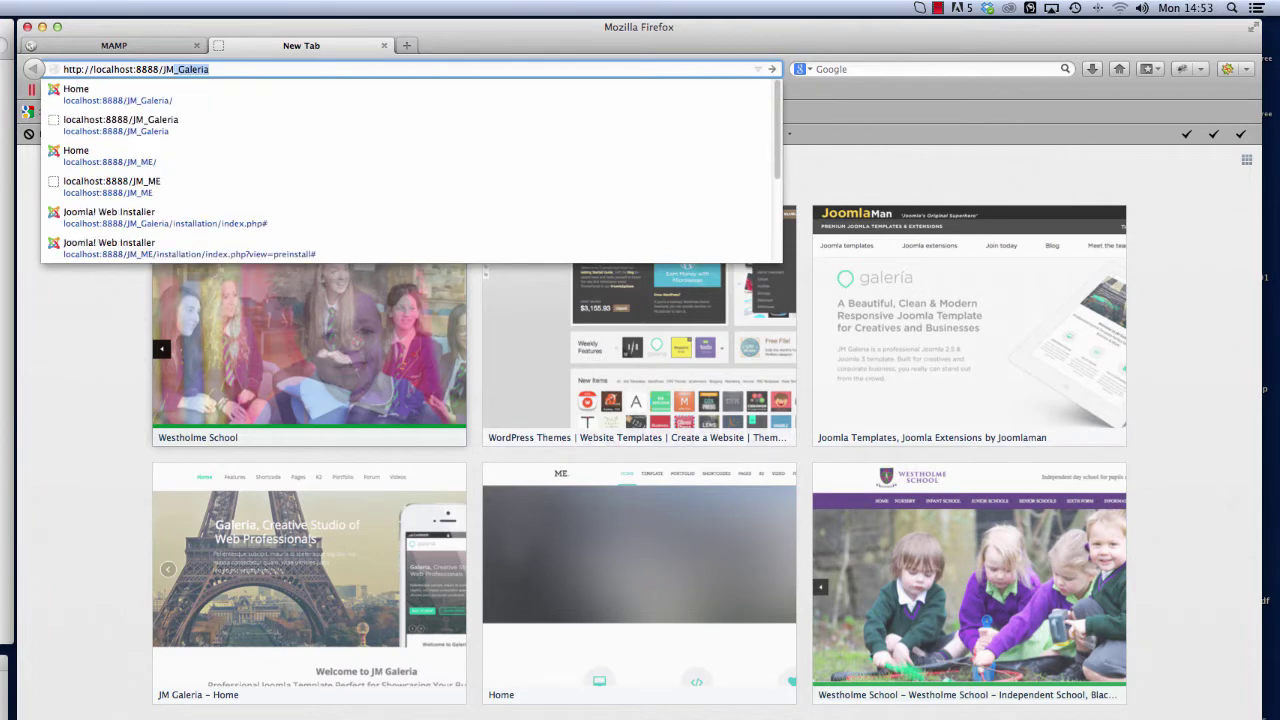
{"action": "key", "text": "Return"}
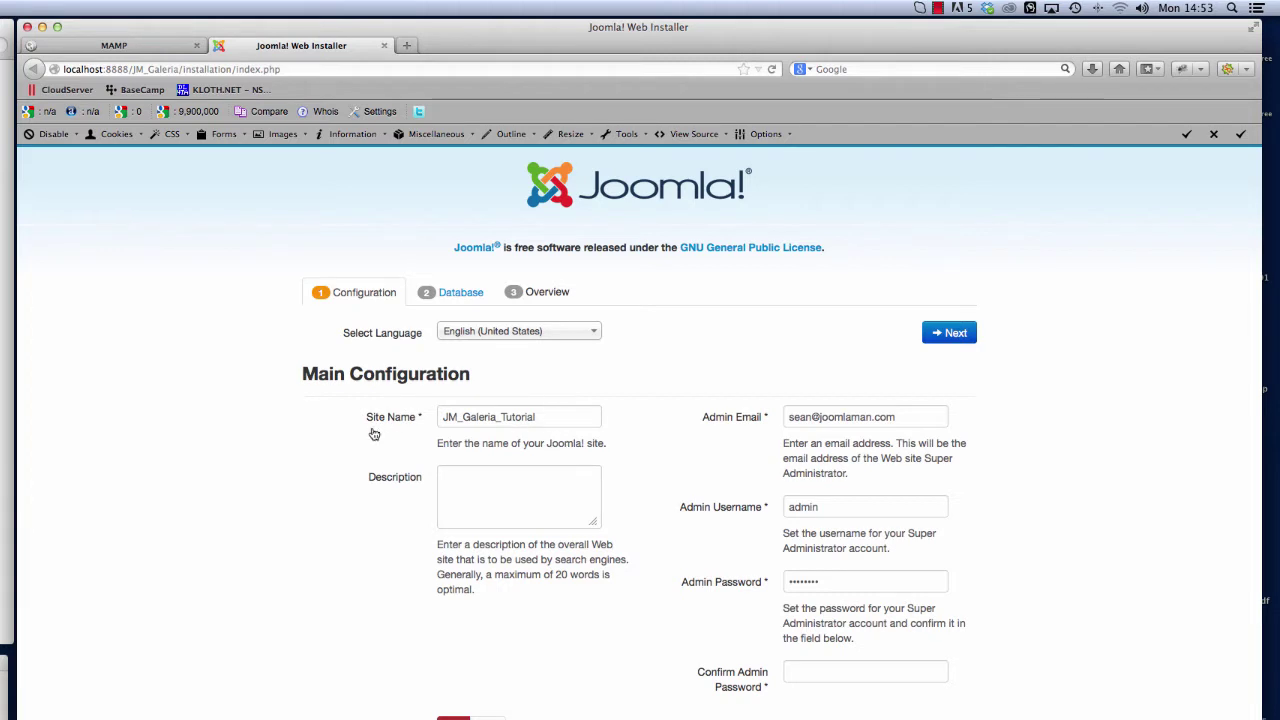
Check the Site Name, Admin Email and Admin Username entries
{"action": "left_click_drag", "start_coordinate": [561, 414], "coordinate": [408, 414]}
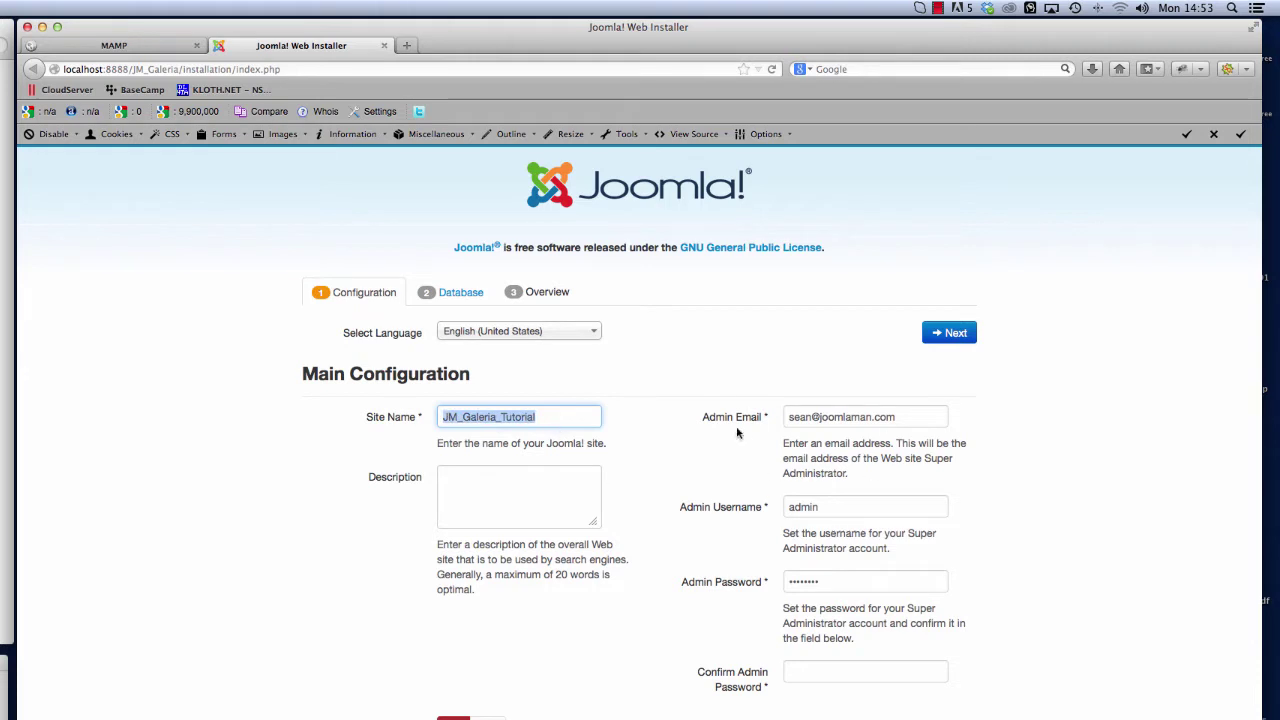
{"action": "left_click_drag", "start_coordinate": [903, 416], "coordinate": [767, 410]}
{"action": "left_click", "coordinate": [909, 420]}
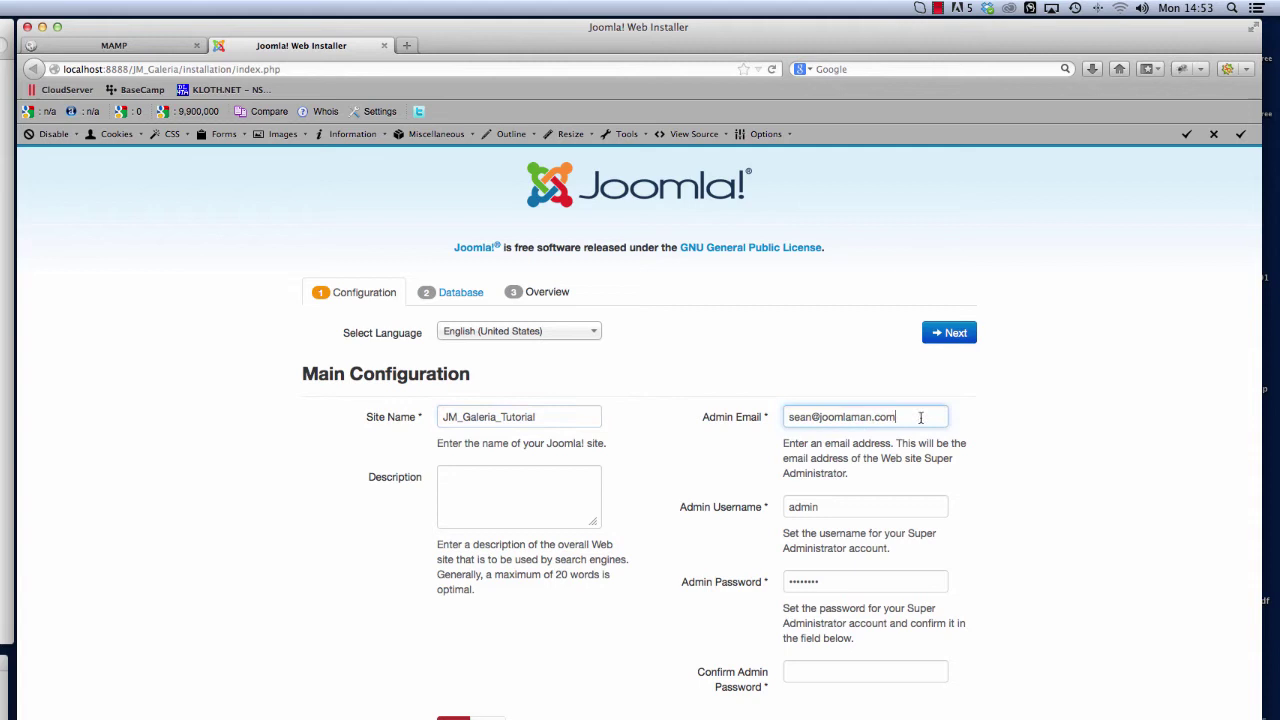
{"action": "left_click_drag", "start_coordinate": [905, 418], "coordinate": [736, 414]}
{"action": "left_click", "coordinate": [672, 522]}
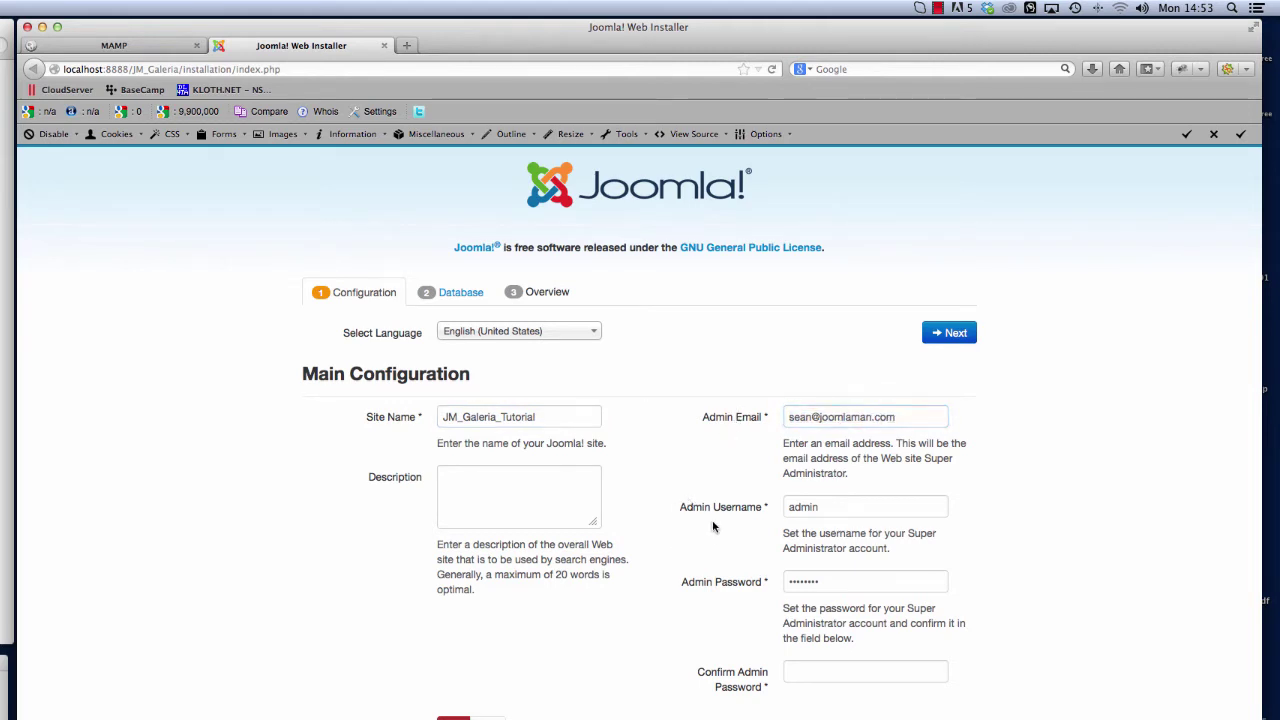
{"action": "left_click_drag", "start_coordinate": [845, 506], "coordinate": [762, 504]}
{"action": "left_click", "coordinate": [840, 508]}
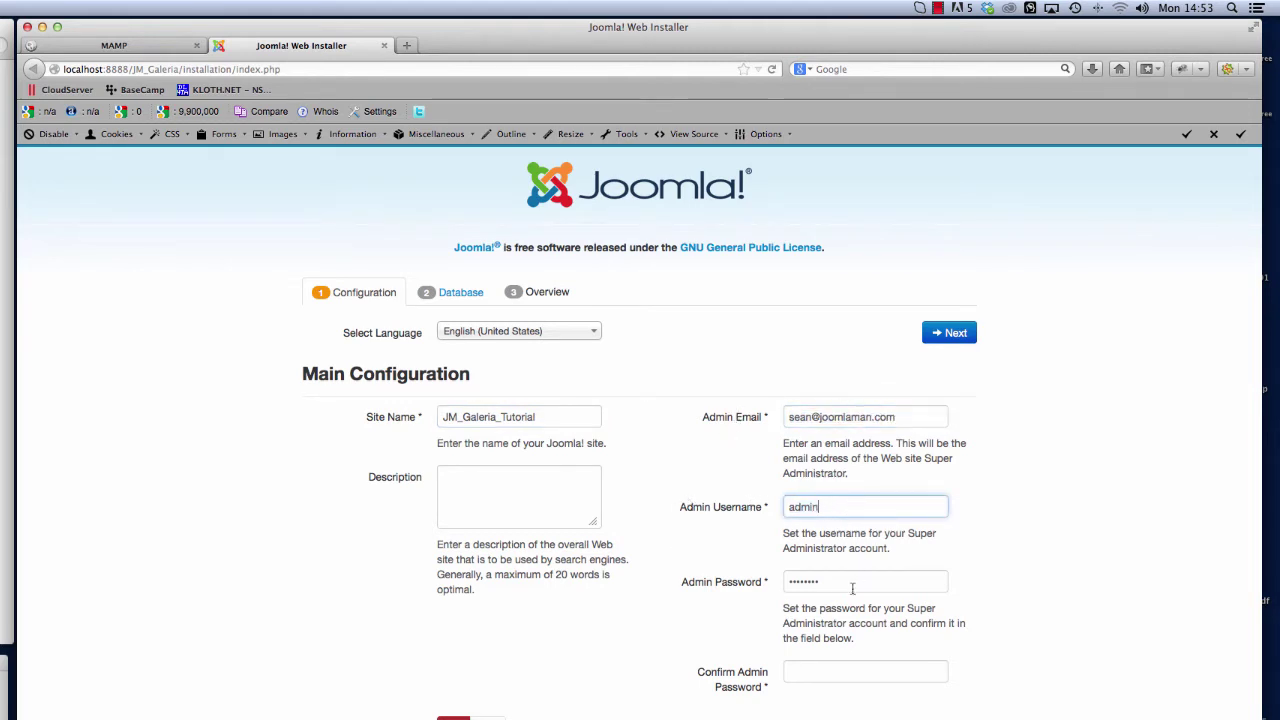
Replace the admin password and enter it again in Confirm Admin Password
{"action": "left_click", "coordinate": [863, 581]}
{"action": "key", "text": "ctrl+a"}
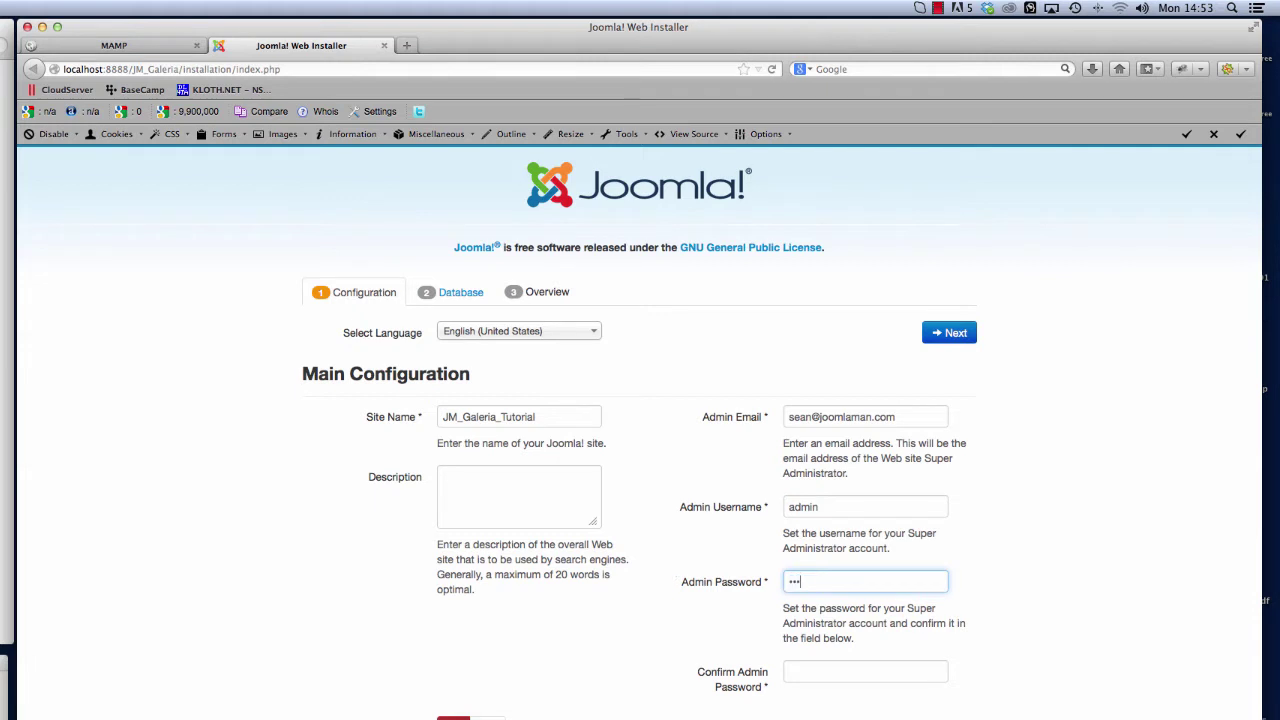
{"action": "left_click", "coordinate": [865, 671]}
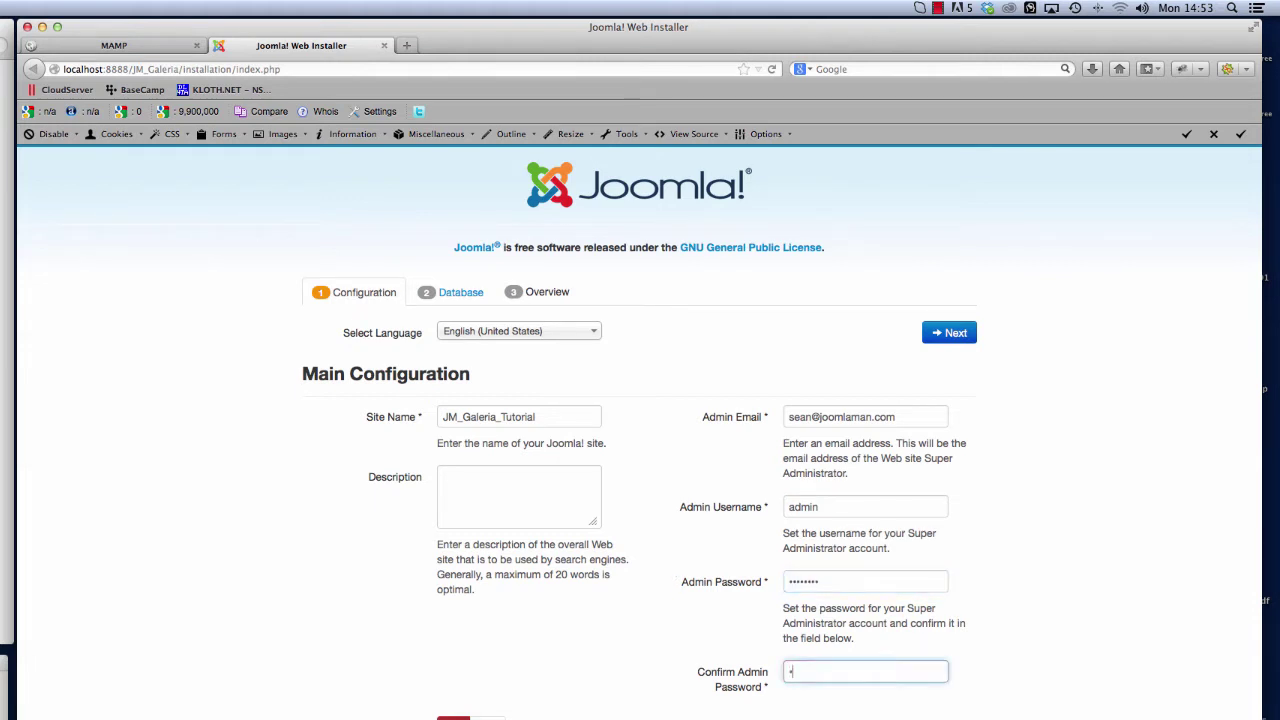
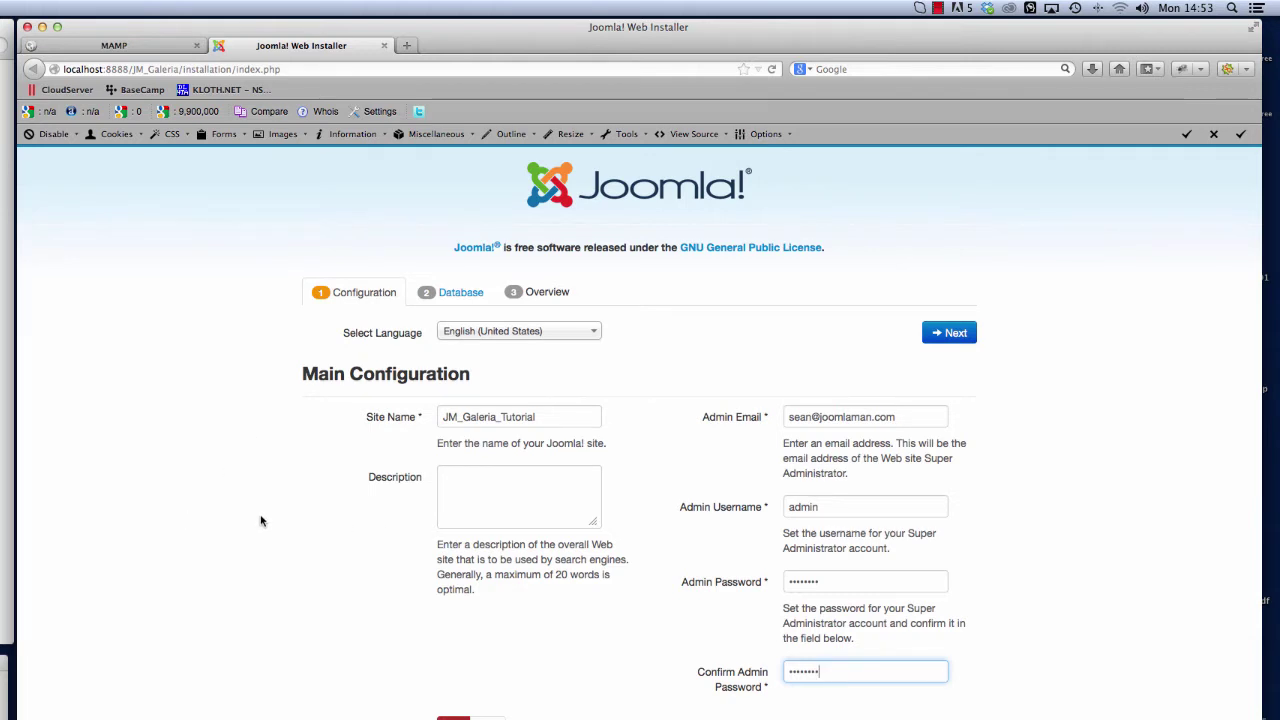
Advance to Database Configuration, keeping MySQL as the database type
{"action": "left_click", "coordinate": [945, 333]}
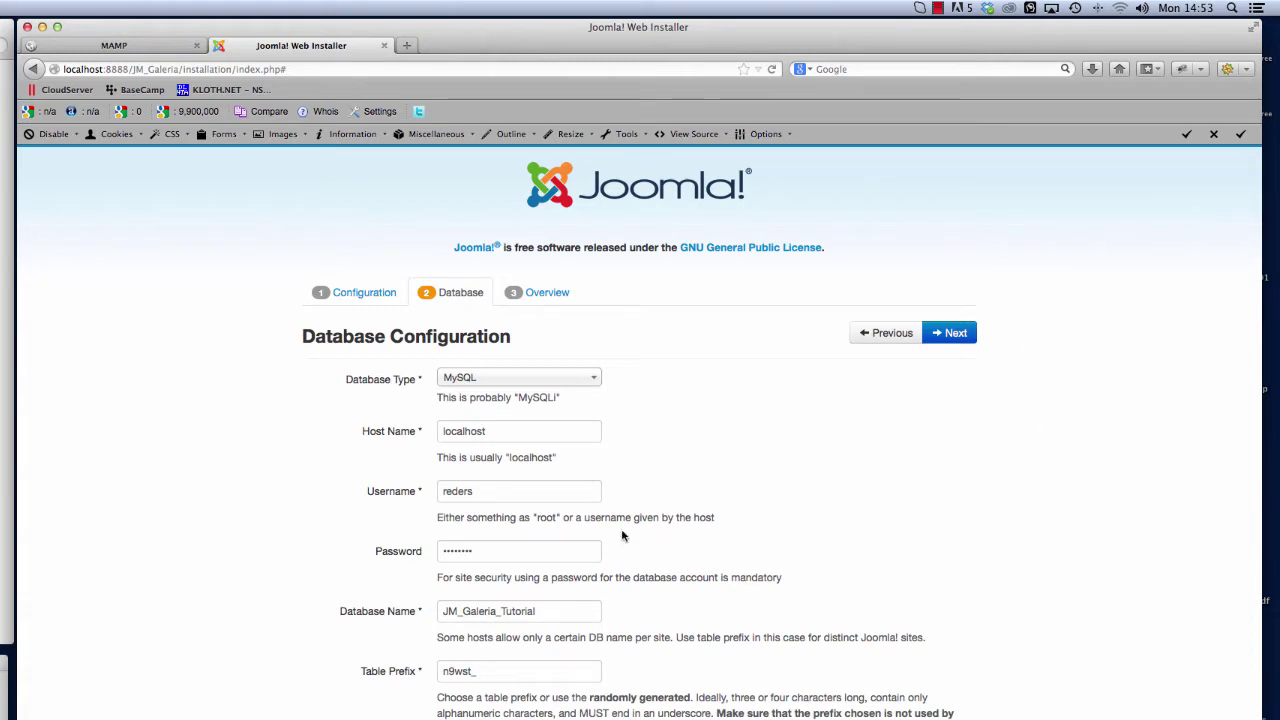
{"action": "left_click", "coordinate": [521, 384]}
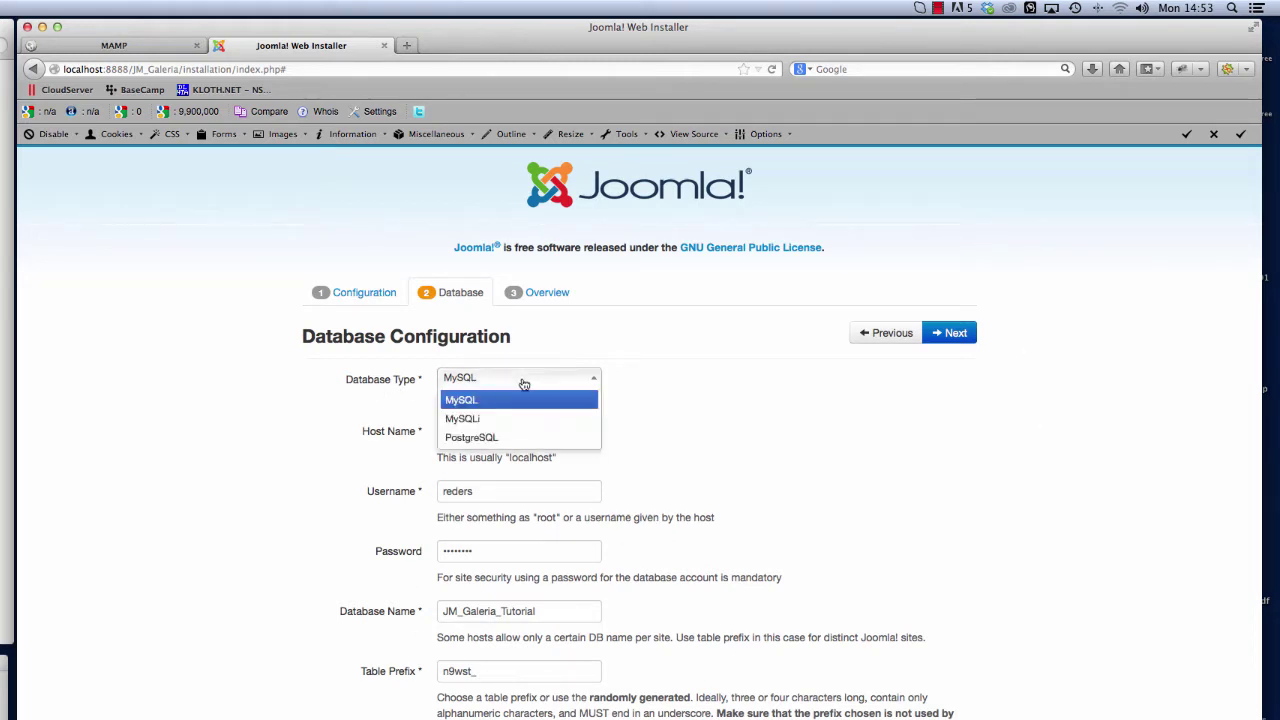
{"action": "left_click", "coordinate": [466, 400]}
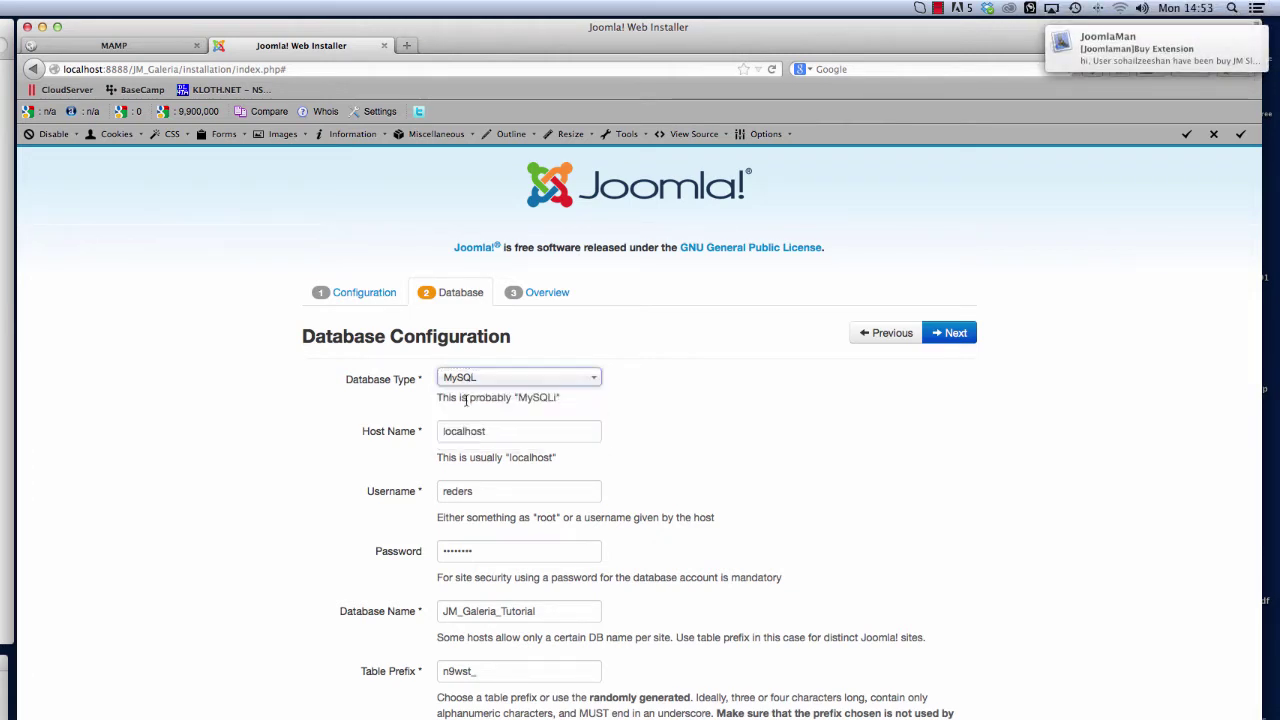
Select the localhost host name and the database username values
{"action": "key", "text": "Tab"}
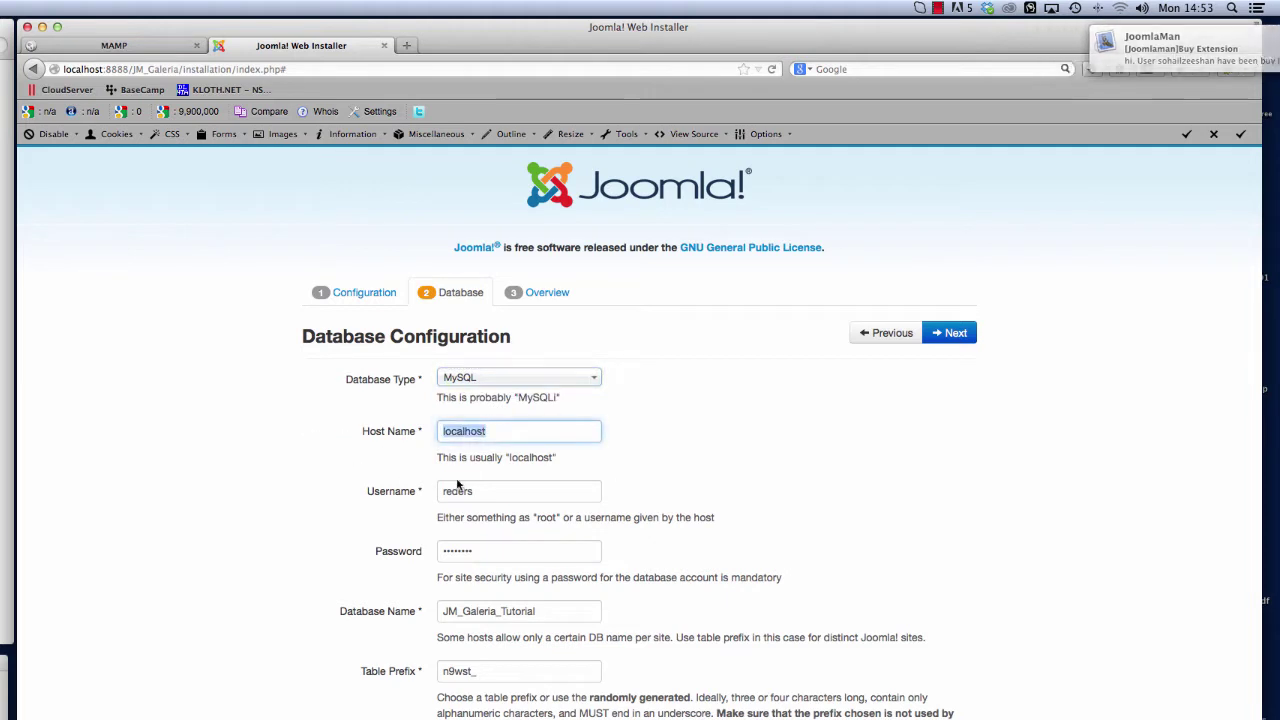
{"action": "left_click", "coordinate": [555, 433]}
{"action": "left_click_drag", "start_coordinate": [549, 428], "coordinate": [393, 430]}
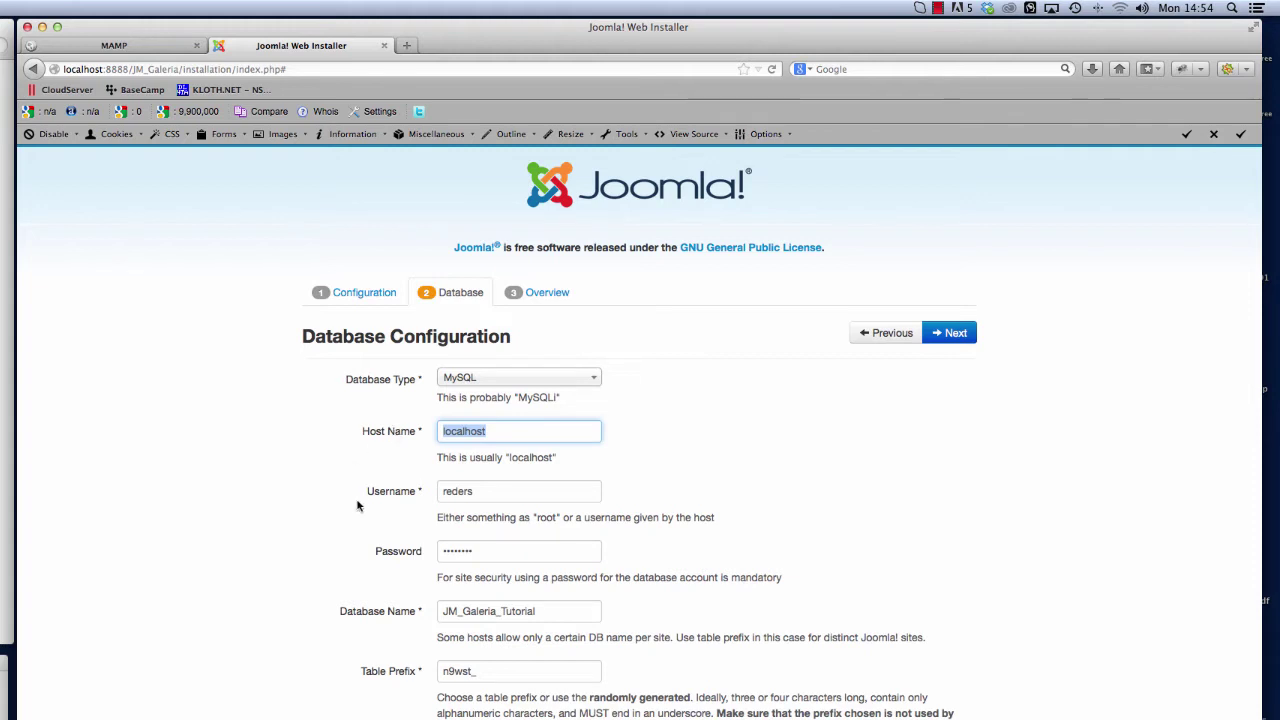
{"action": "left_click", "coordinate": [477, 492]}
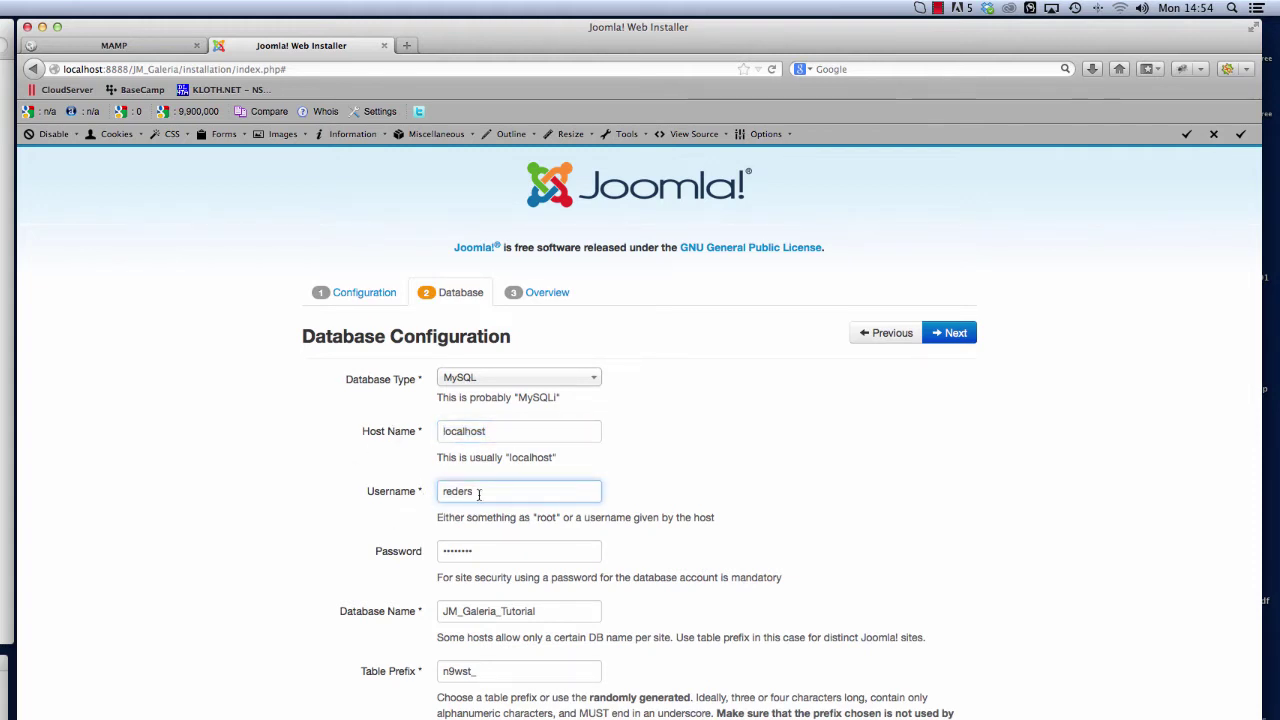
{"action": "left_click_drag", "start_coordinate": [479, 494], "coordinate": [343, 489]}
{"action": "left_click", "coordinate": [139, 47]}
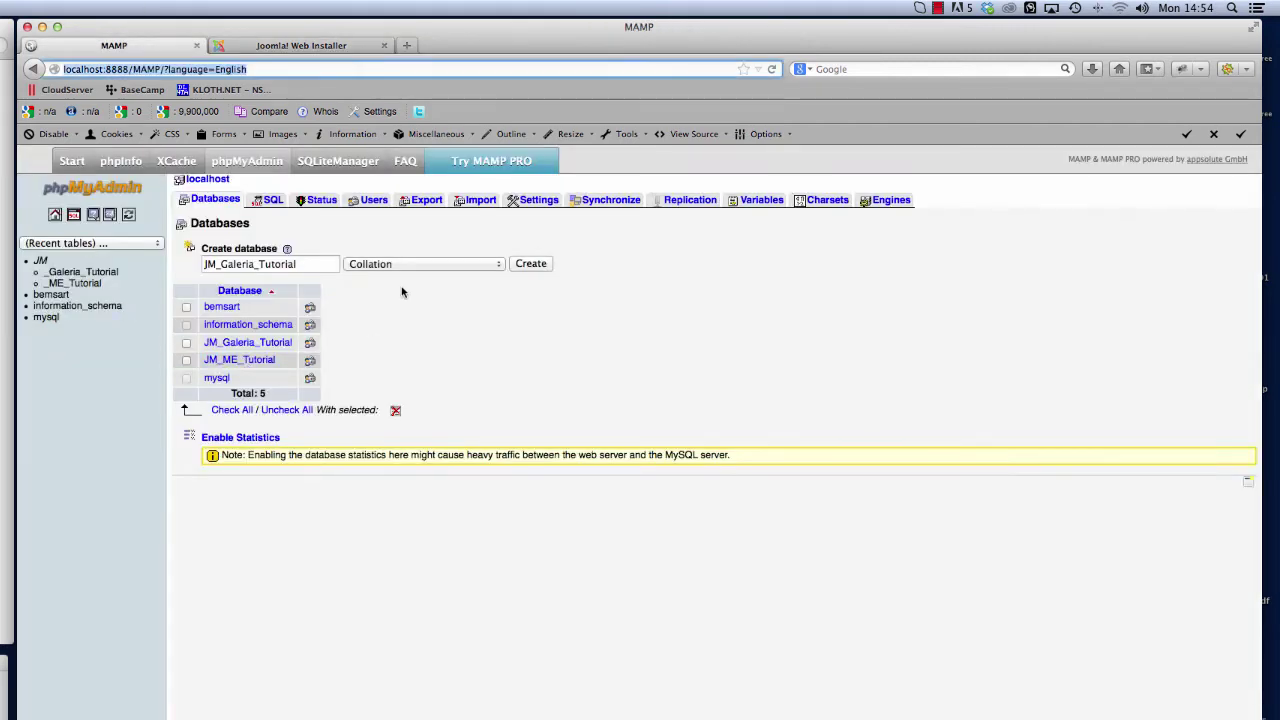
{"action": "left_click", "coordinate": [373, 202]}
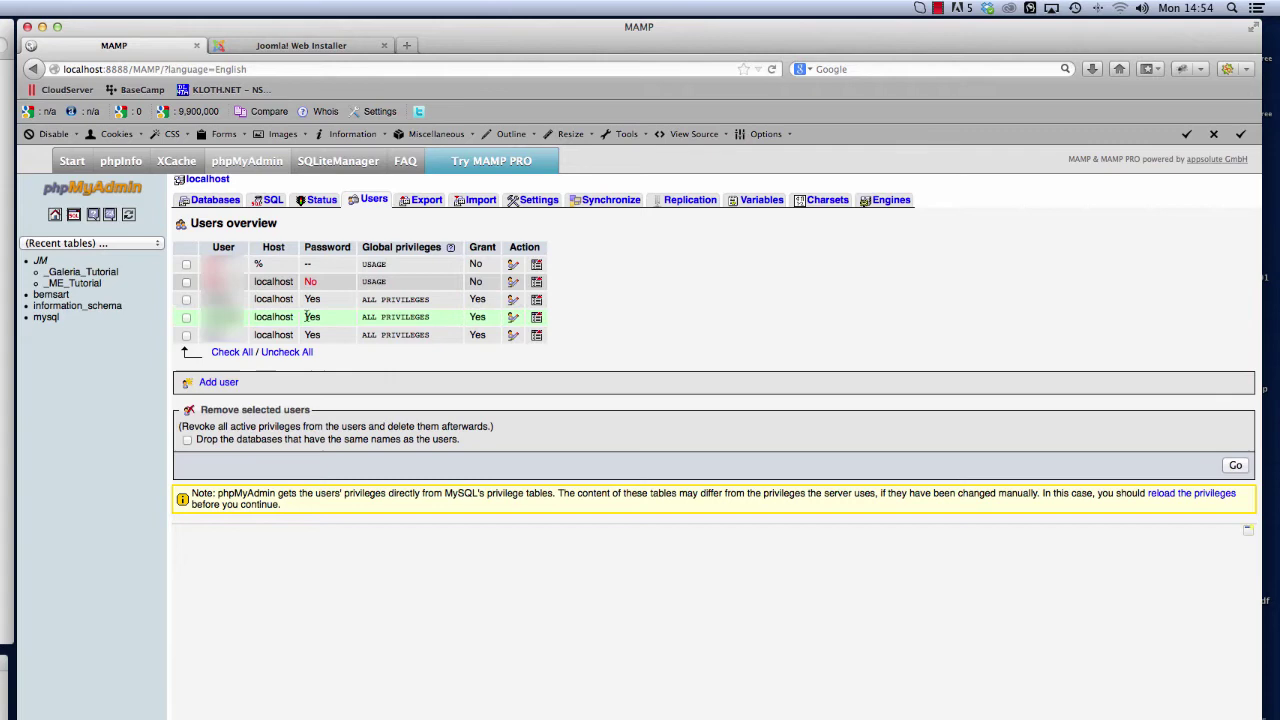
{"action": "left_click", "coordinate": [212, 200]}
Re-enter the local MySQL account's username and password in the installer
{"action": "left_click", "coordinate": [280, 46]}
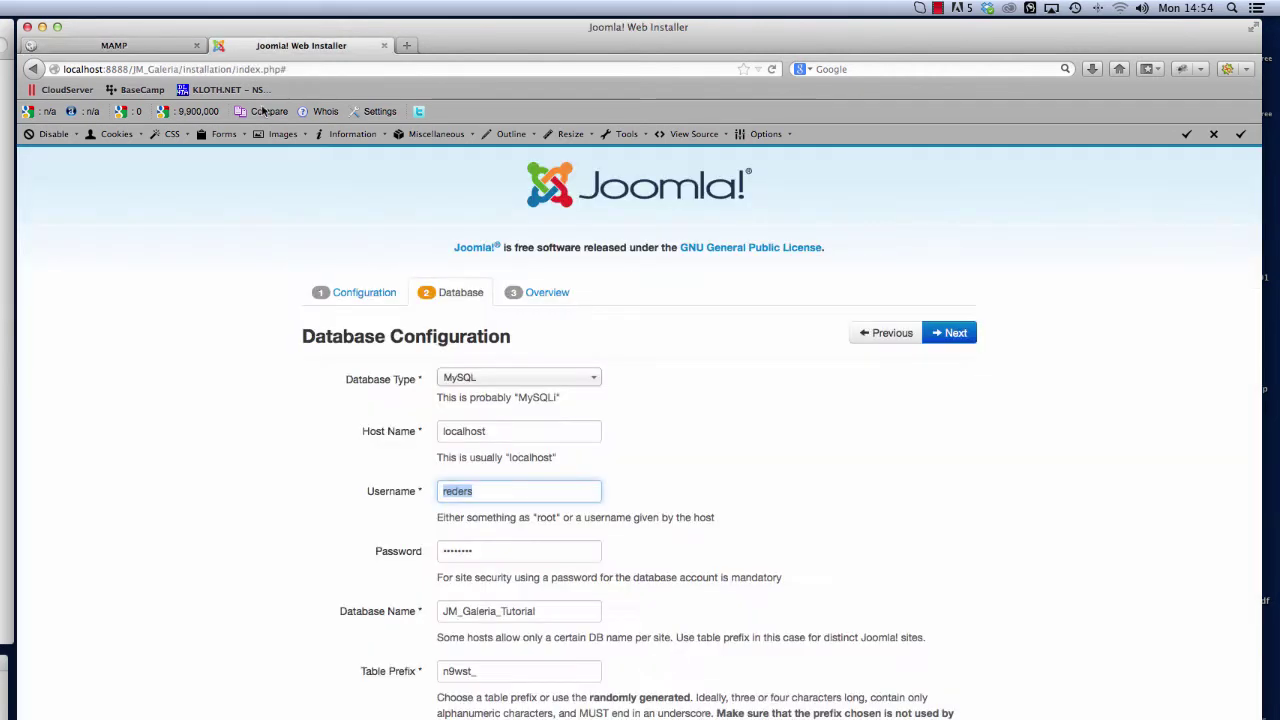
{"action": "left_click_drag", "start_coordinate": [529, 486], "coordinate": [382, 486]}
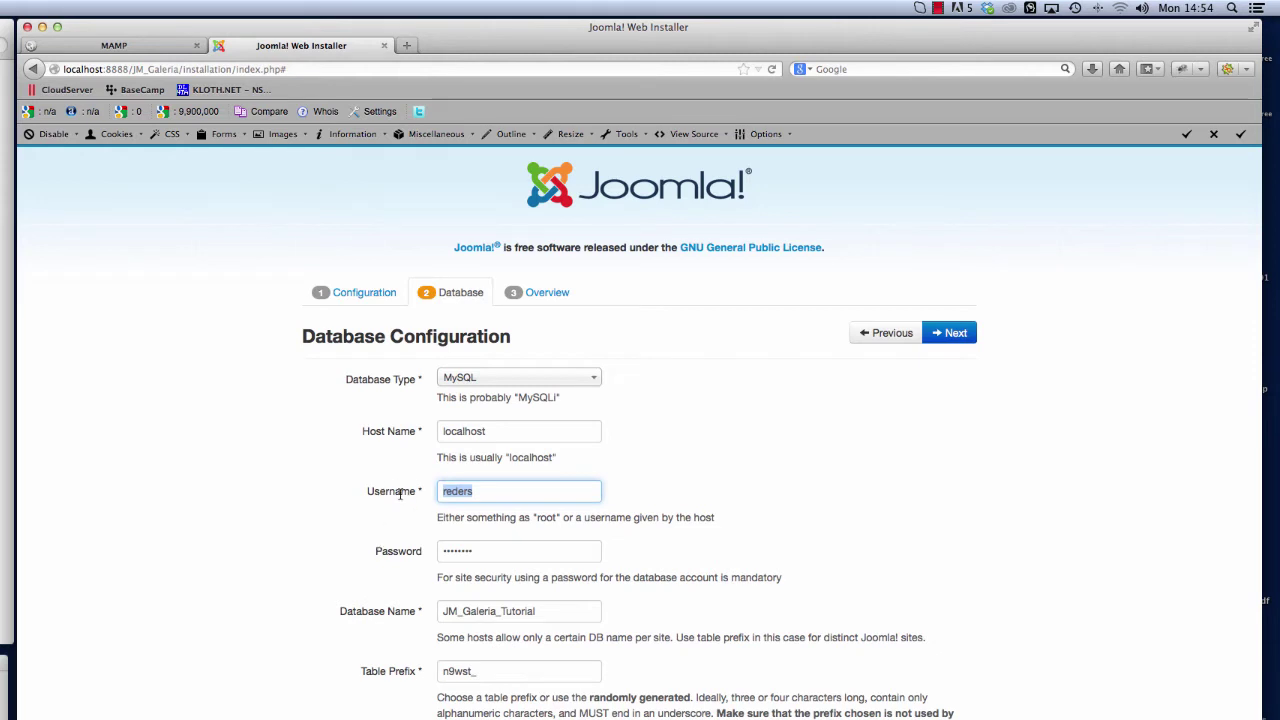
{"action": "left_click_drag", "start_coordinate": [501, 550], "coordinate": [379, 549]}
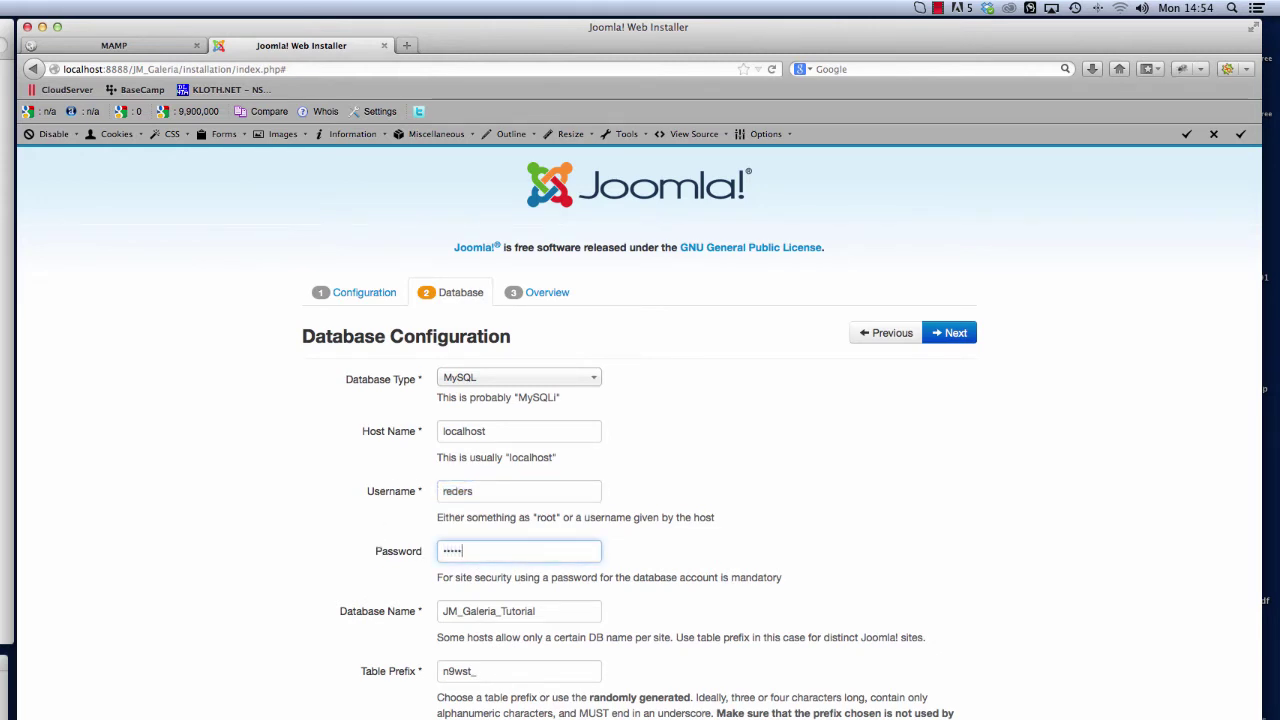
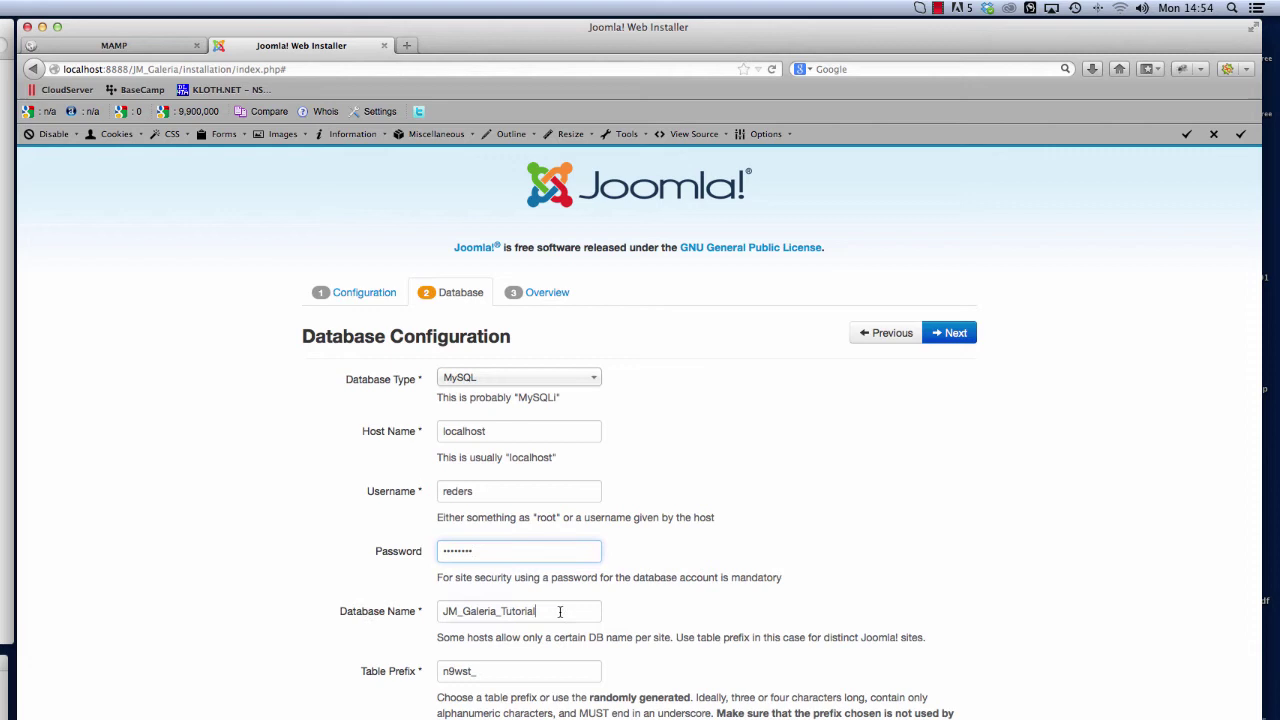
{"action": "key", "text": "Tab"}
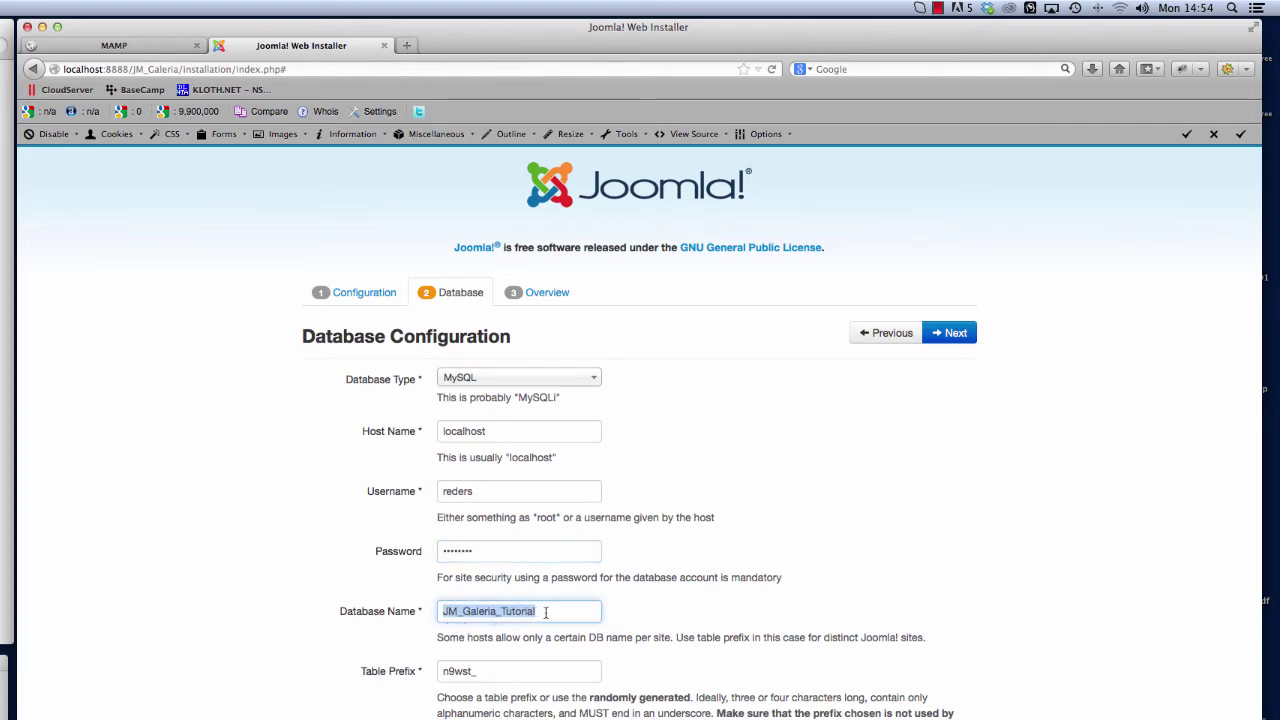
Confirm JM_Galeria_Tutorial as the database name against phpMyAdmin's list
{"action": "left_click", "coordinate": [150, 47]}
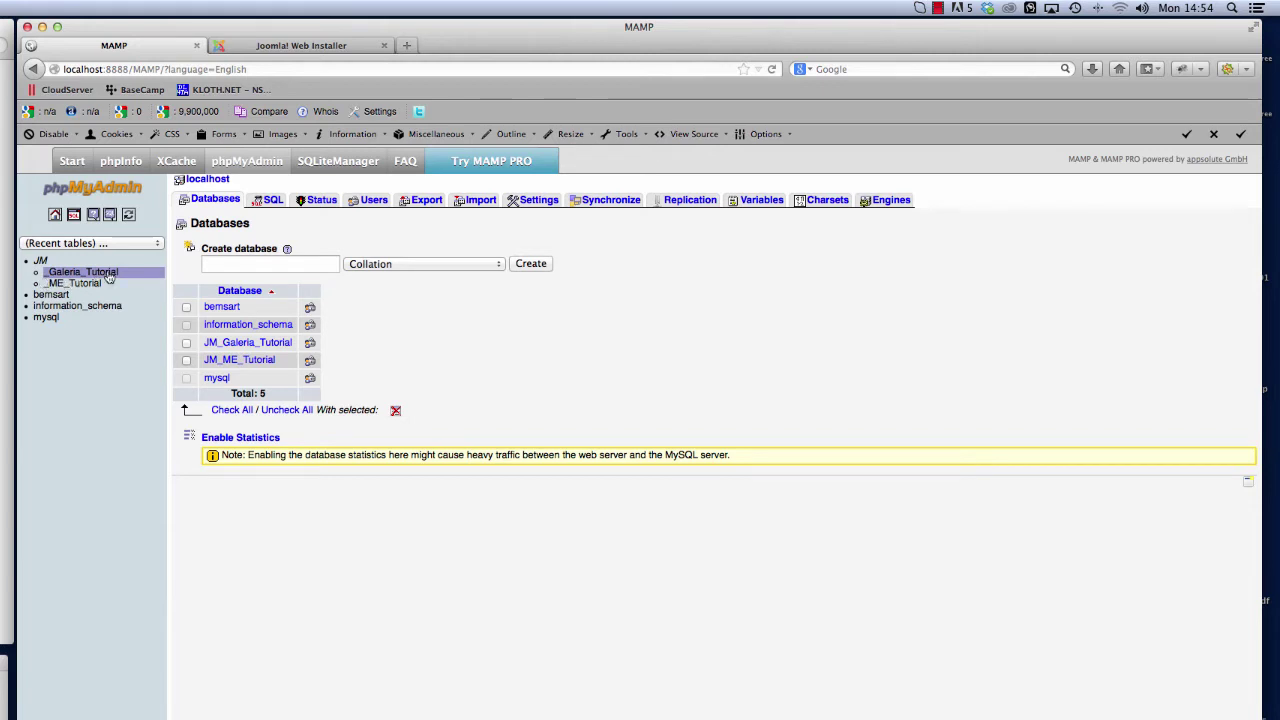
{"action": "left_click", "coordinate": [320, 45]}
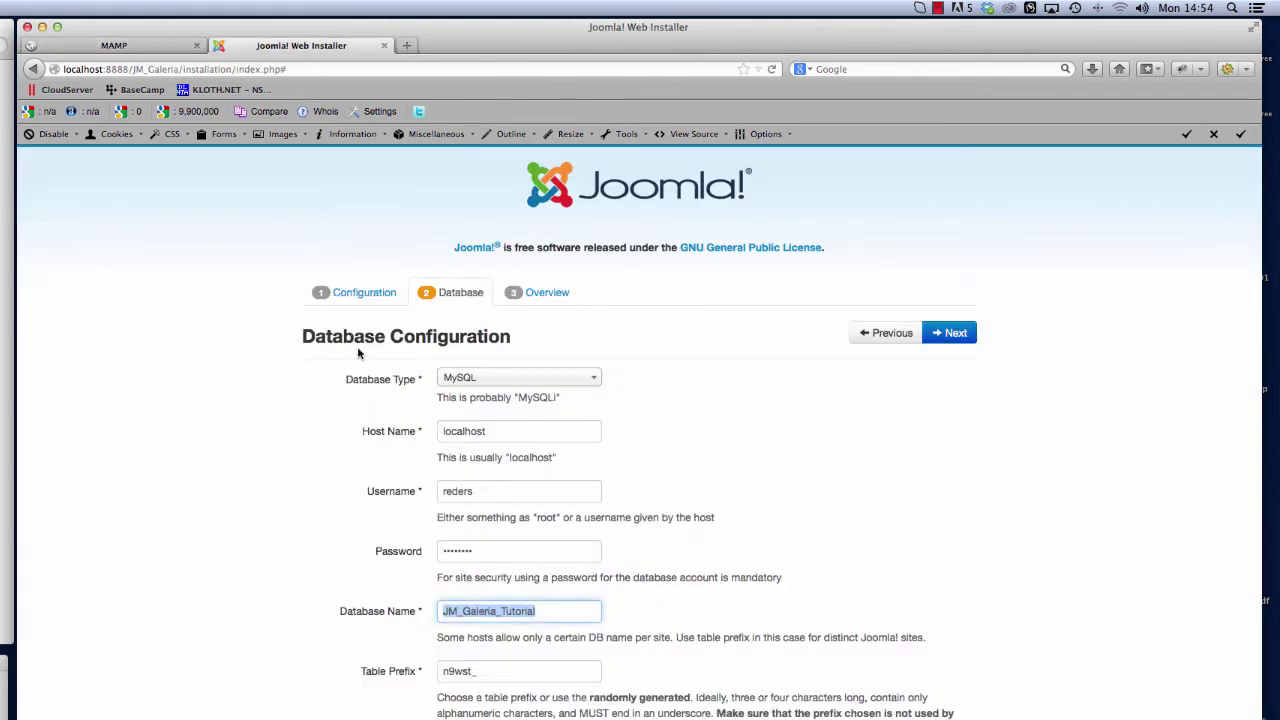
{"action": "left_click", "coordinate": [537, 593]}
{"action": "left_click", "coordinate": [407, 611]}
{"action": "left_click", "coordinate": [688, 683]}
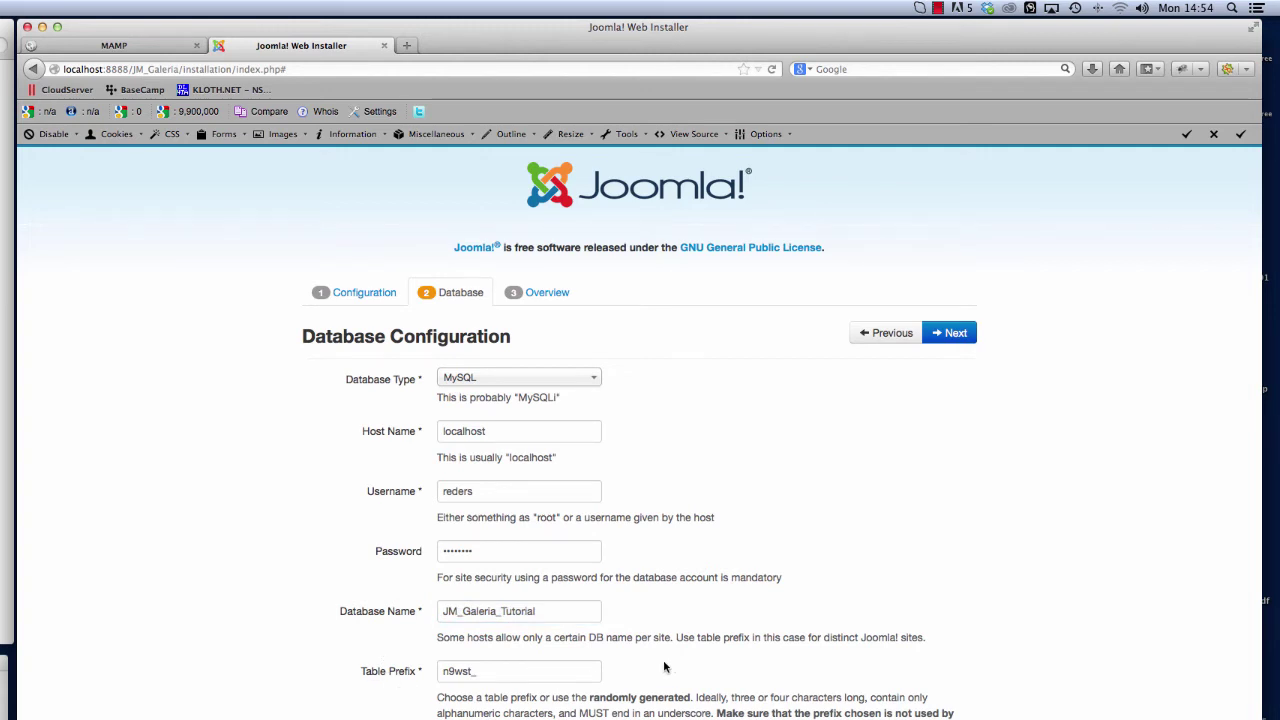
Reach the Overview step and review the summary with Default English (GB) sample data
{"action": "left_click", "coordinate": [944, 342]}
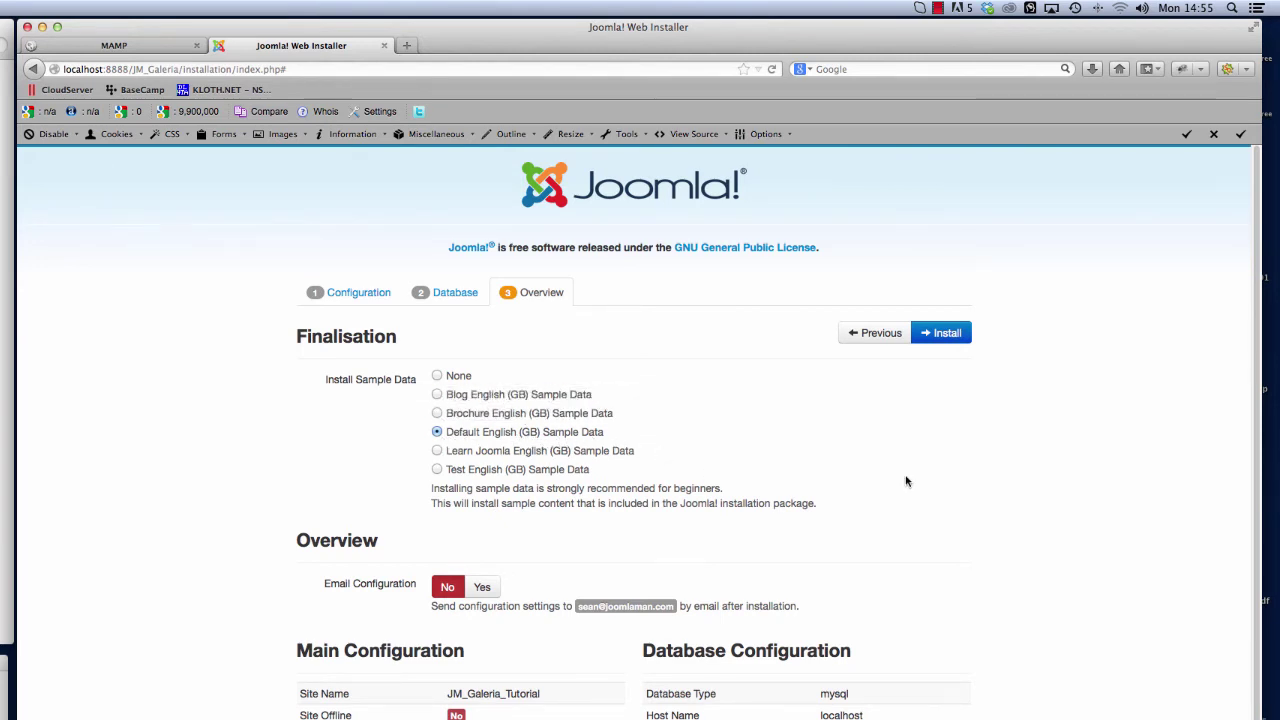
{"action": "scroll", "coordinate": [1012, 477], "scroll_direction": "down", "scroll_amount": 5}
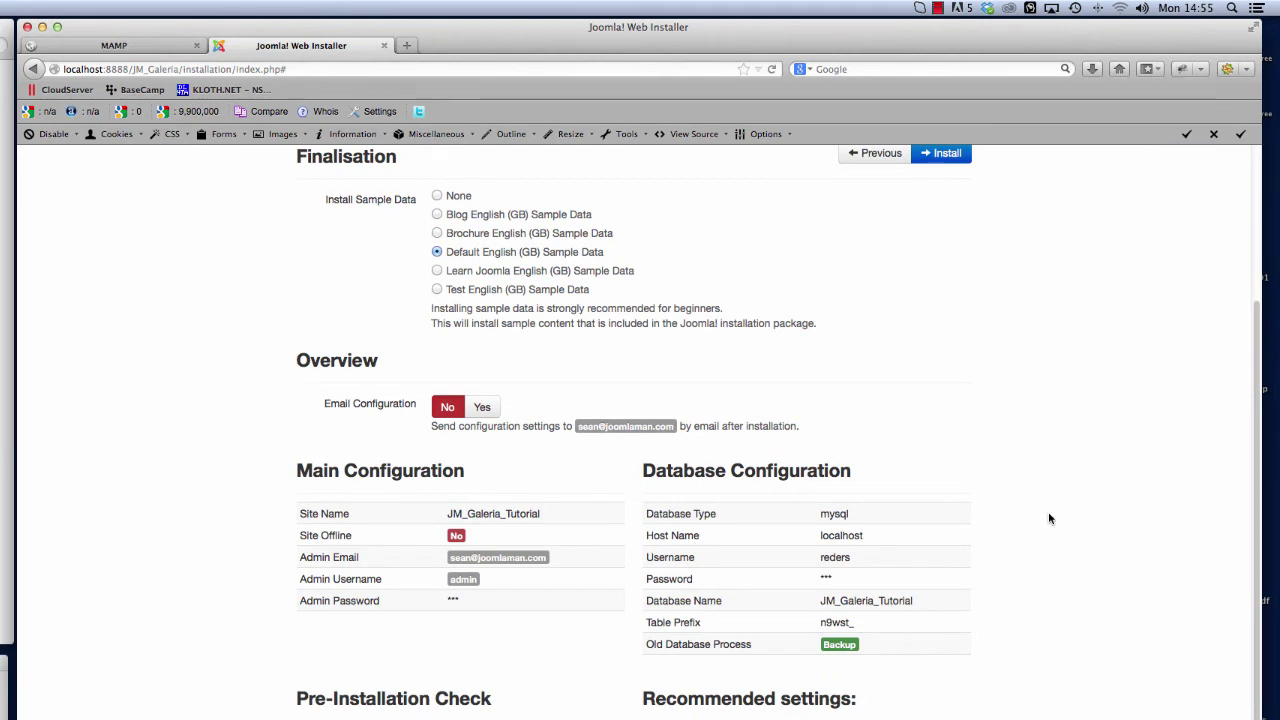
{"action": "scroll", "coordinate": [1048, 518], "scroll_direction": "up", "scroll_amount": 5}
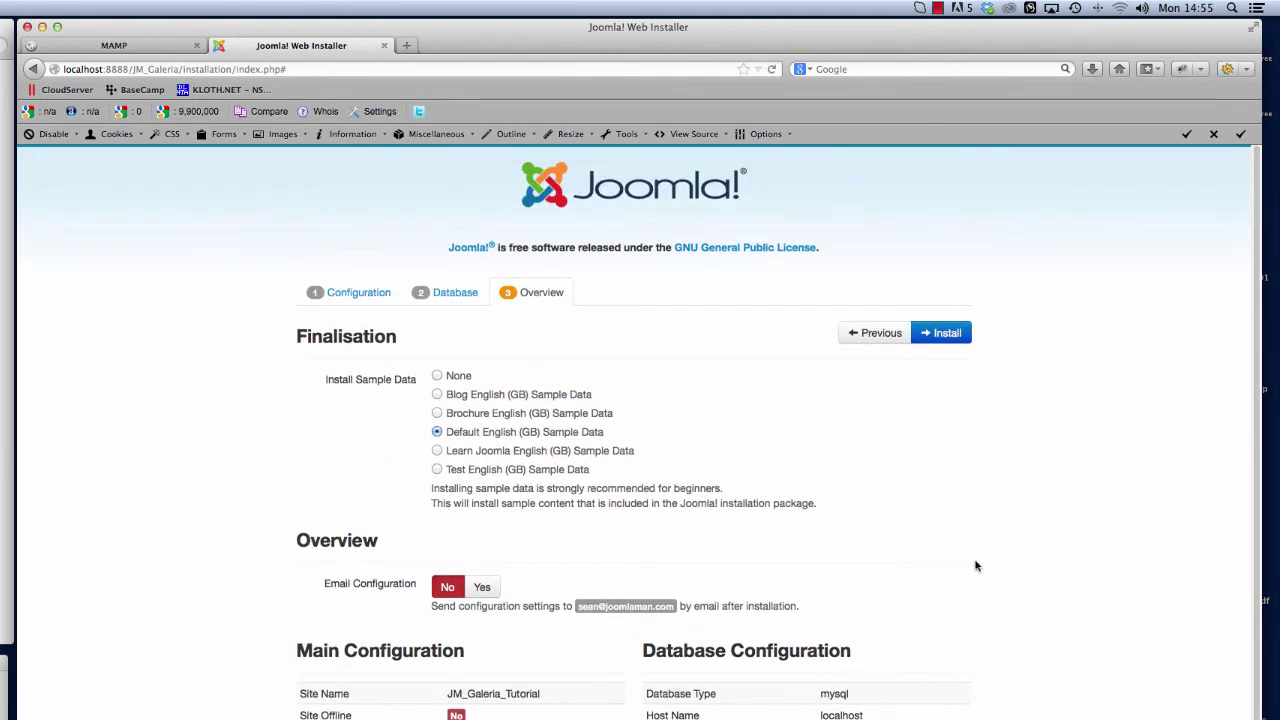
Install Joomla, then remove the installation folder once installation completes
{"action": "left_click", "coordinate": [945, 335]}
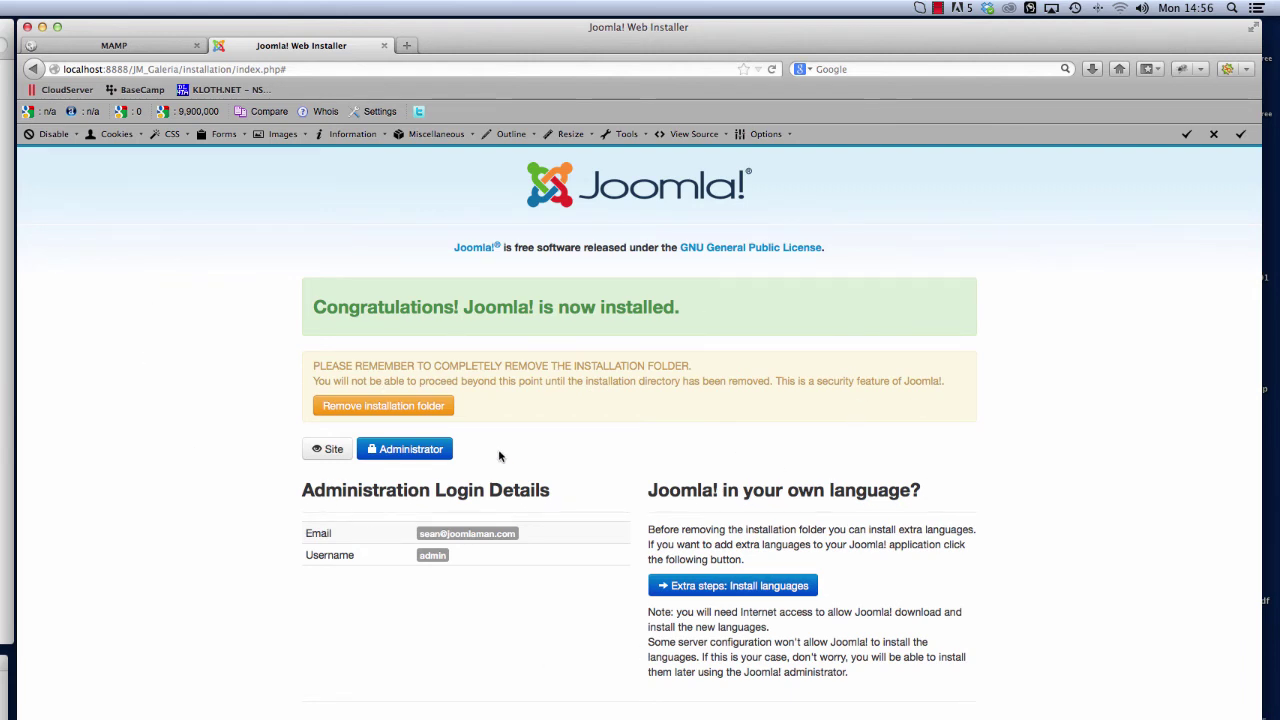
{"action": "left_click", "coordinate": [401, 409]}
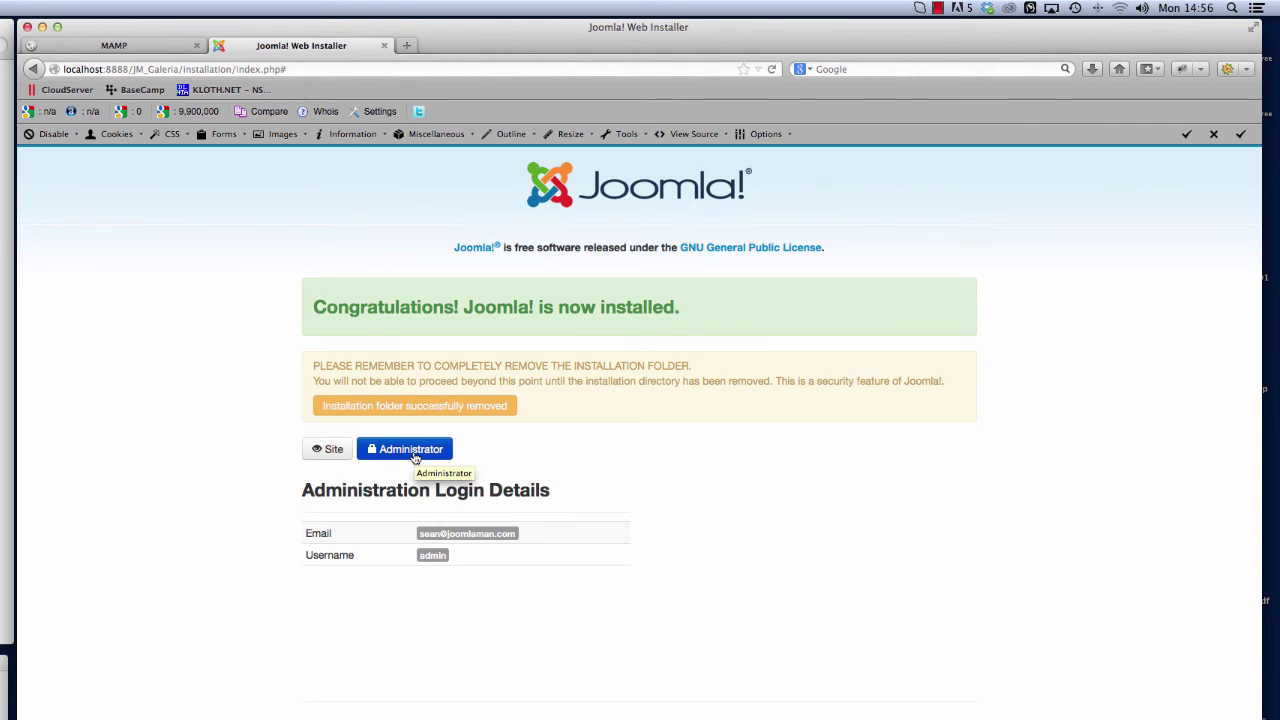
Load localhost:8888/JM_Galeria and browse the Galeria home page's slider and Latest Work sections
{"action": "left_click", "coordinate": [323, 450]}
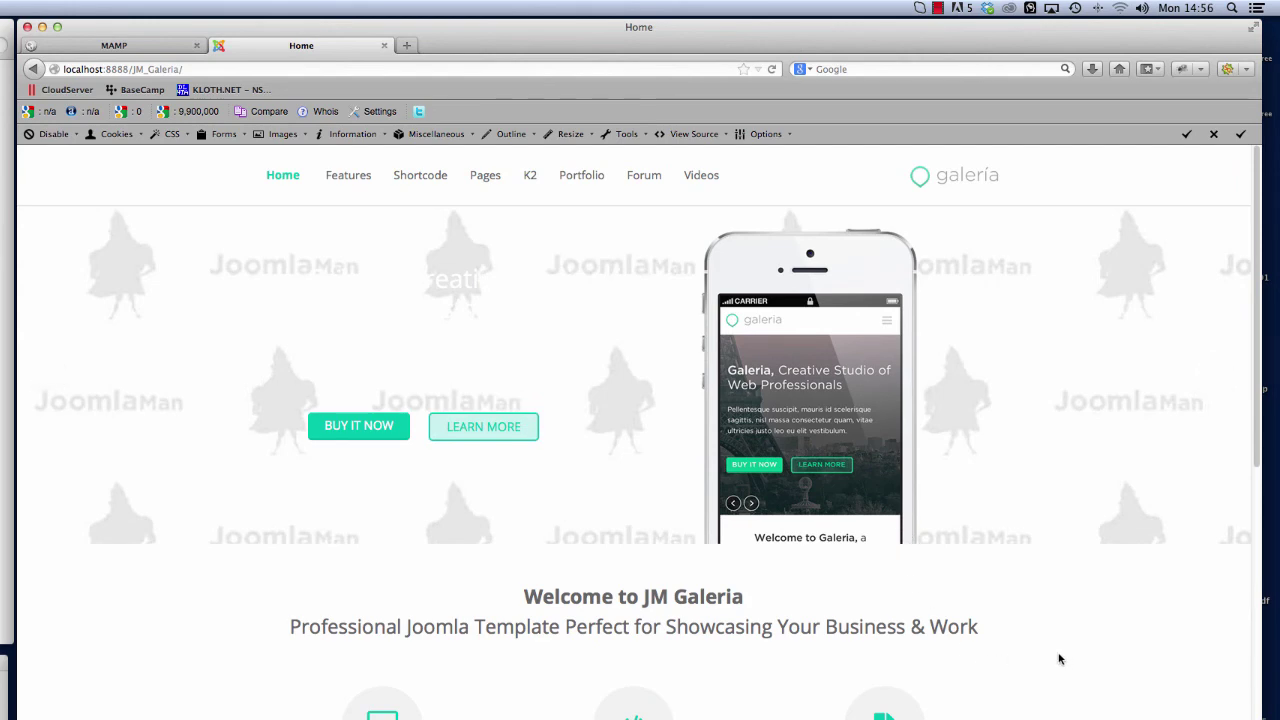
{"action": "scroll", "coordinate": [1086, 651], "scroll_direction": "down", "scroll_amount": 3}
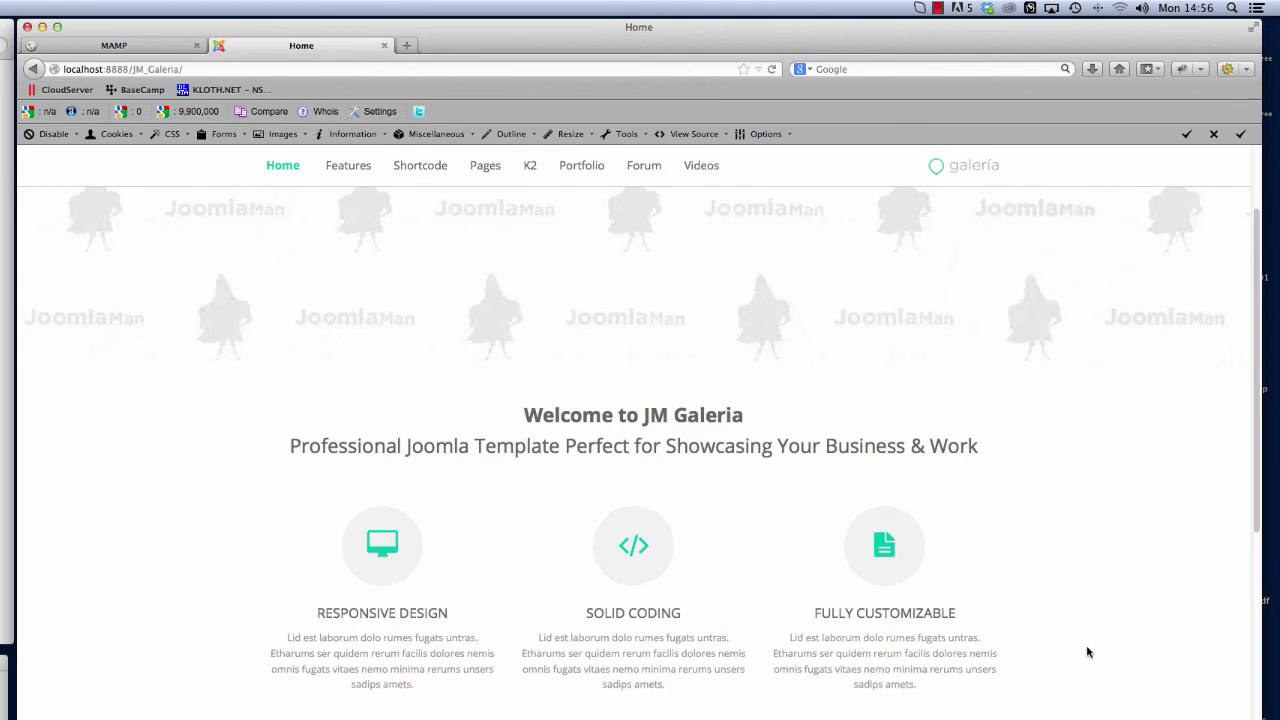
{"action": "scroll", "coordinate": [1088, 652], "scroll_direction": "down", "scroll_amount": 5}
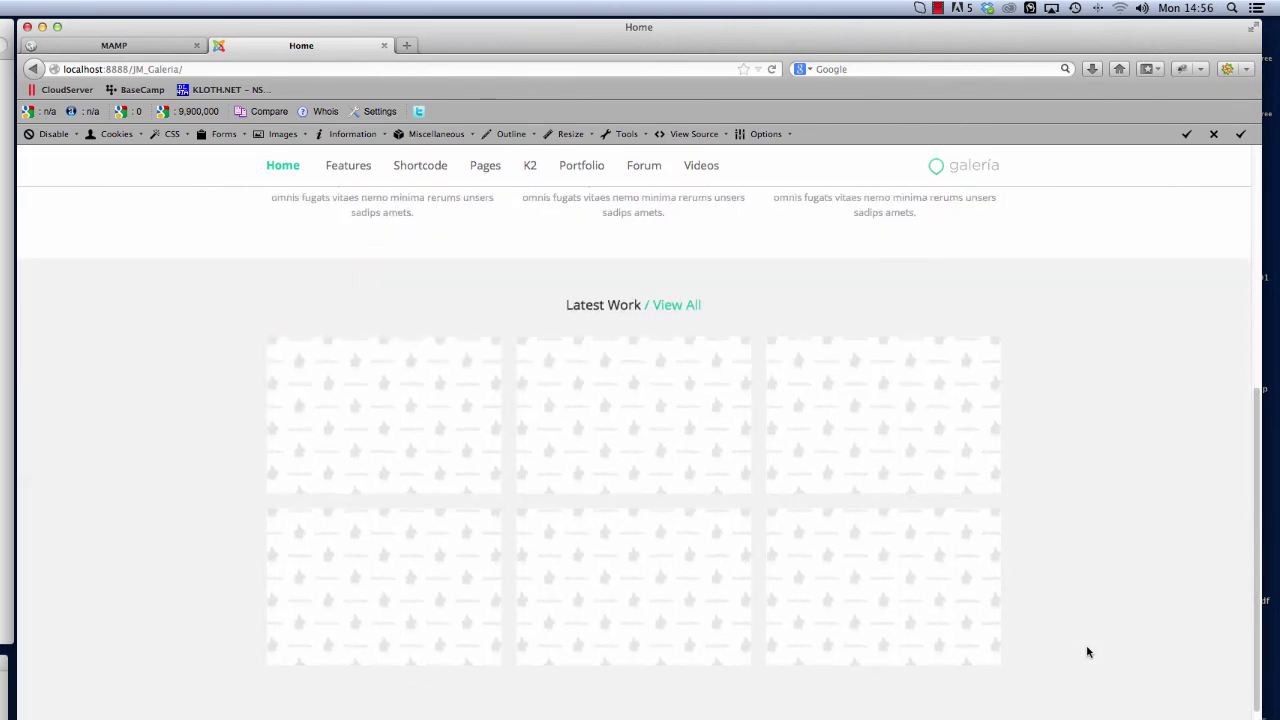
{"action": "scroll", "coordinate": [1092, 680], "scroll_direction": "up", "scroll_amount": 8}
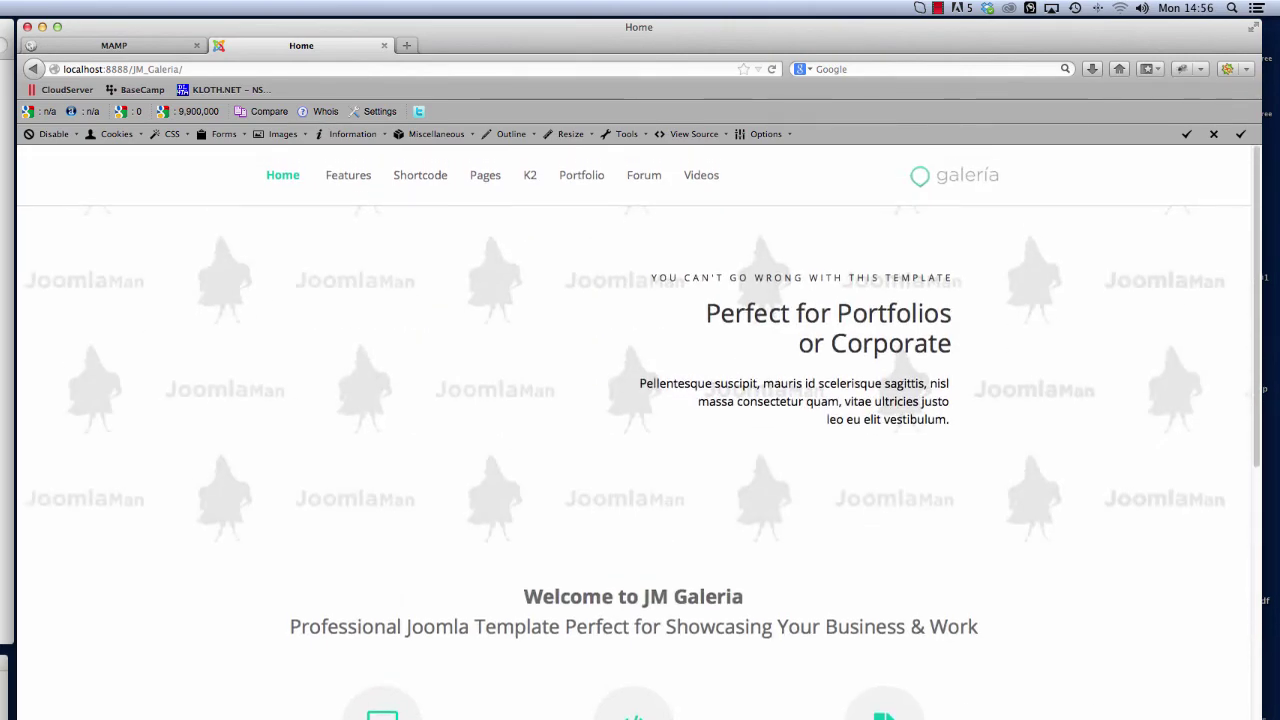